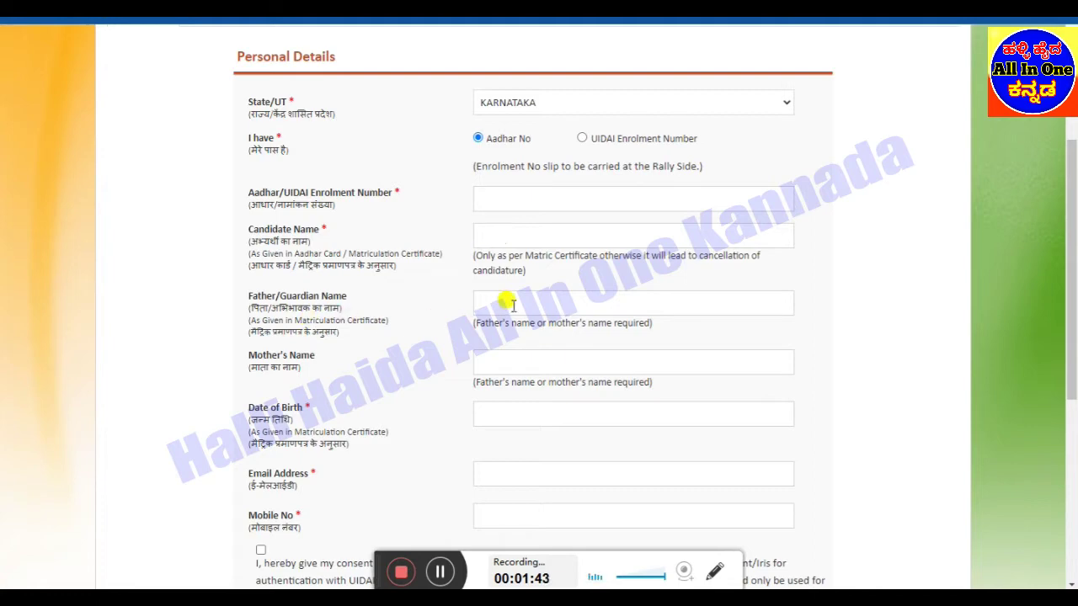
Examine the candidate registration form from the personal details through the consent declaration to the captcha
{"action": "left_click", "coordinate": [497, 414]}
{"action": "left_click", "coordinate": [419, 383]}
{"action": "scroll", "coordinate": [420, 382], "scroll_direction": "down", "scroll_amount": 2}
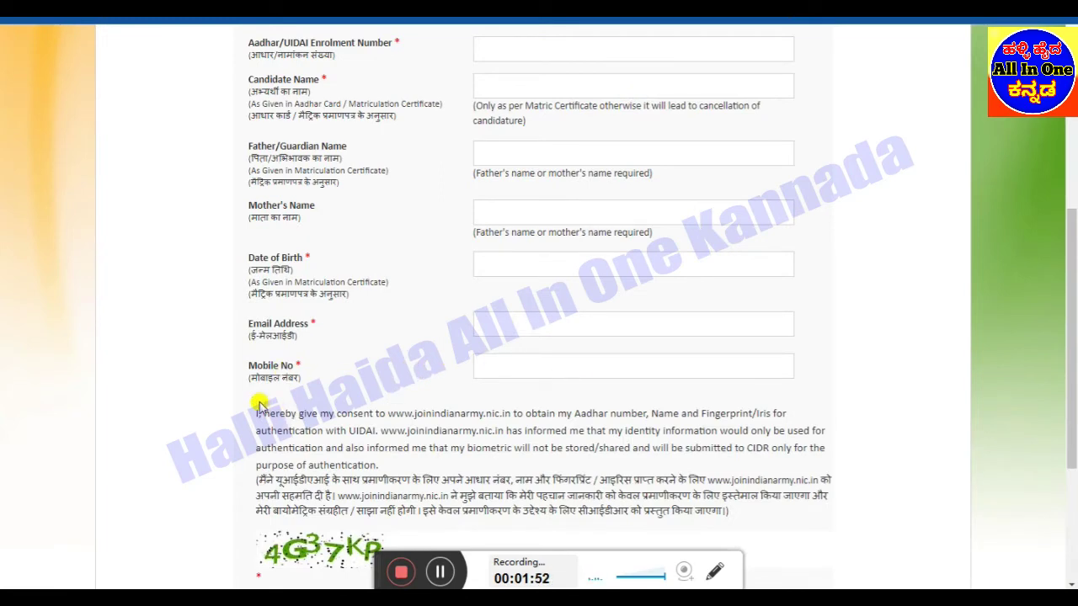
{"action": "scroll", "coordinate": [360, 393], "scroll_direction": "down", "scroll_amount": 2}
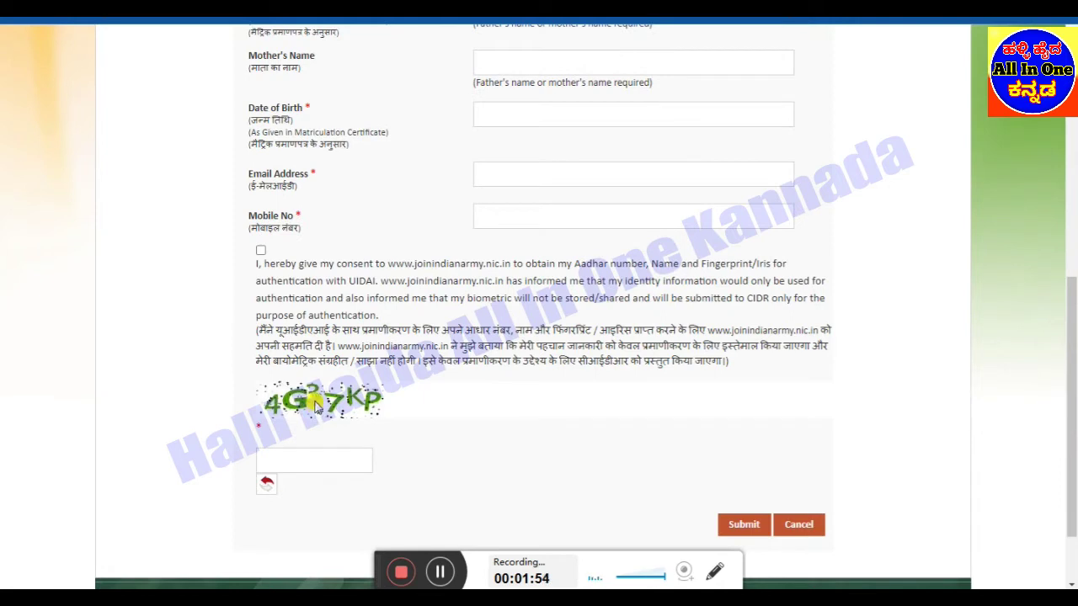
{"action": "left_click", "coordinate": [310, 461]}
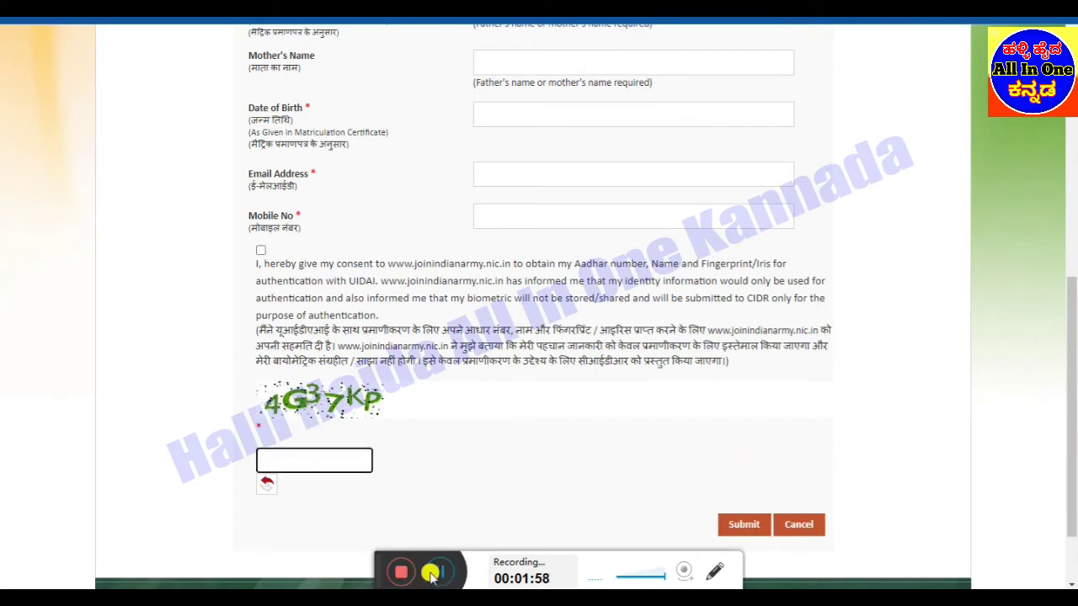
{"action": "scroll", "coordinate": [581, 493], "scroll_direction": "up", "scroll_amount": 5}
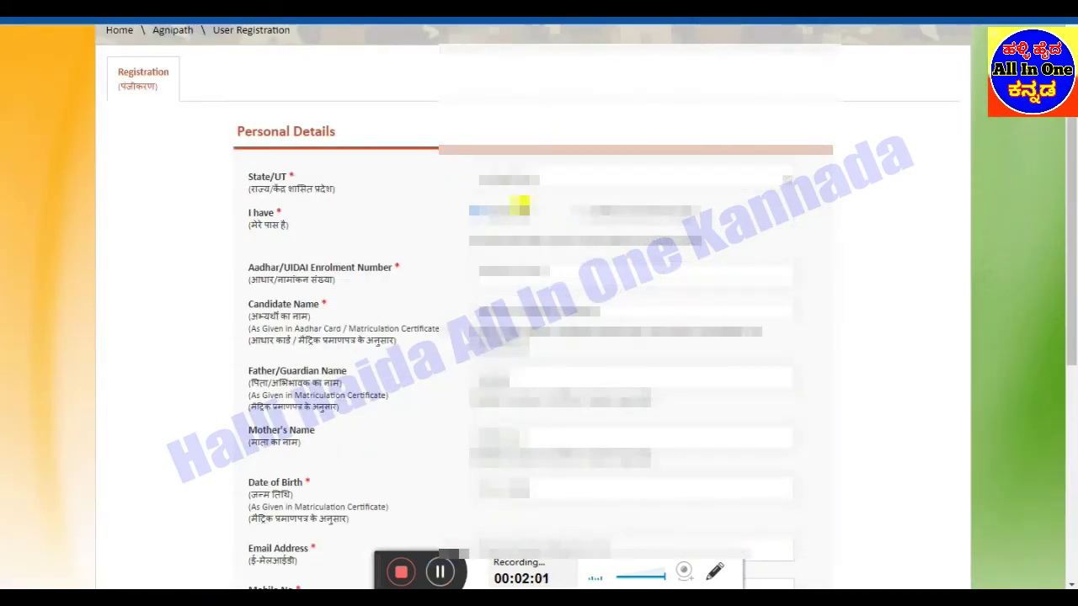
{"action": "scroll", "coordinate": [902, 362], "scroll_direction": "down", "scroll_amount": 1}
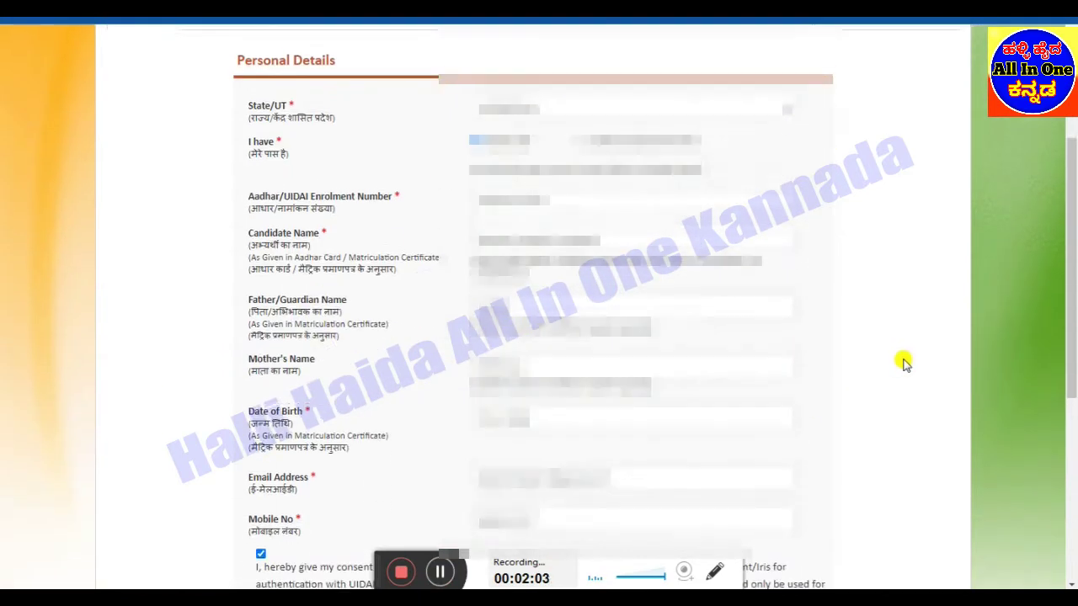
{"action": "scroll", "coordinate": [633, 367], "scroll_direction": "down", "scroll_amount": 1}
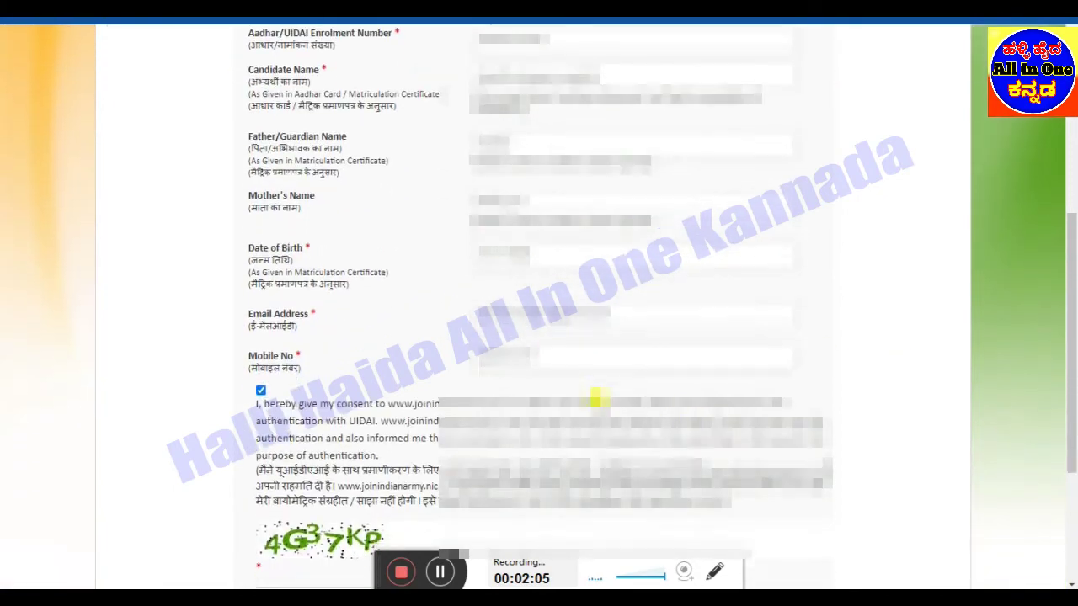
{"action": "scroll", "coordinate": [597, 404], "scroll_direction": "down", "scroll_amount": 1}
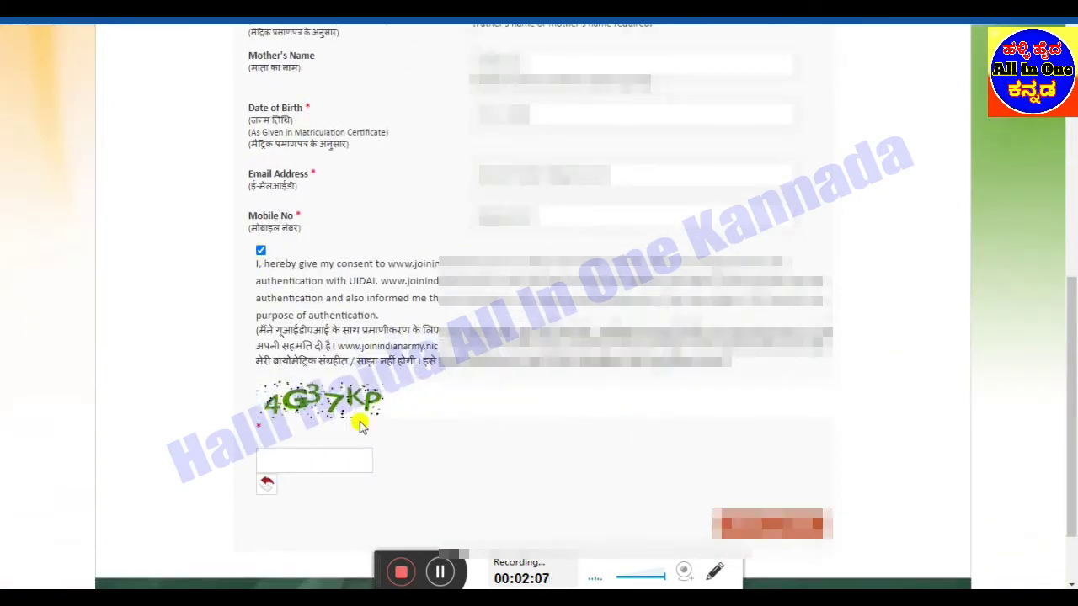
Try to submit the completed registration form after entering the captcha code shown in the image
{"action": "left_click", "coordinate": [316, 462]}
{"action": "left_click", "coordinate": [440, 571]}
{"action": "type", "text": "4G37KP"}
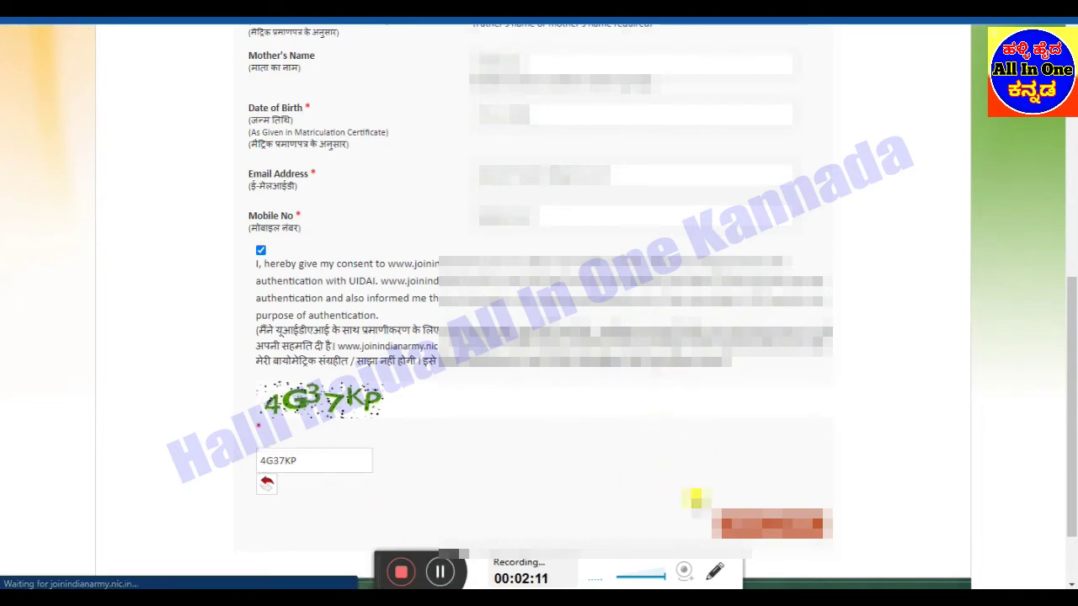
{"action": "scroll", "coordinate": [994, 414], "scroll_direction": "up", "scroll_amount": 2}
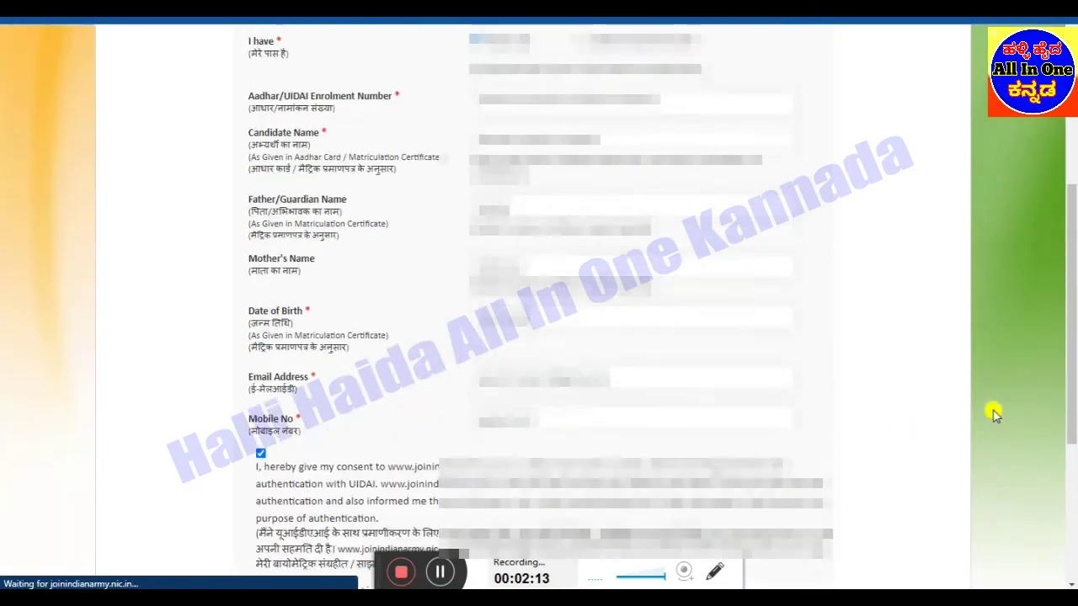
{"action": "scroll", "coordinate": [985, 412], "scroll_direction": "down", "scroll_amount": 3}
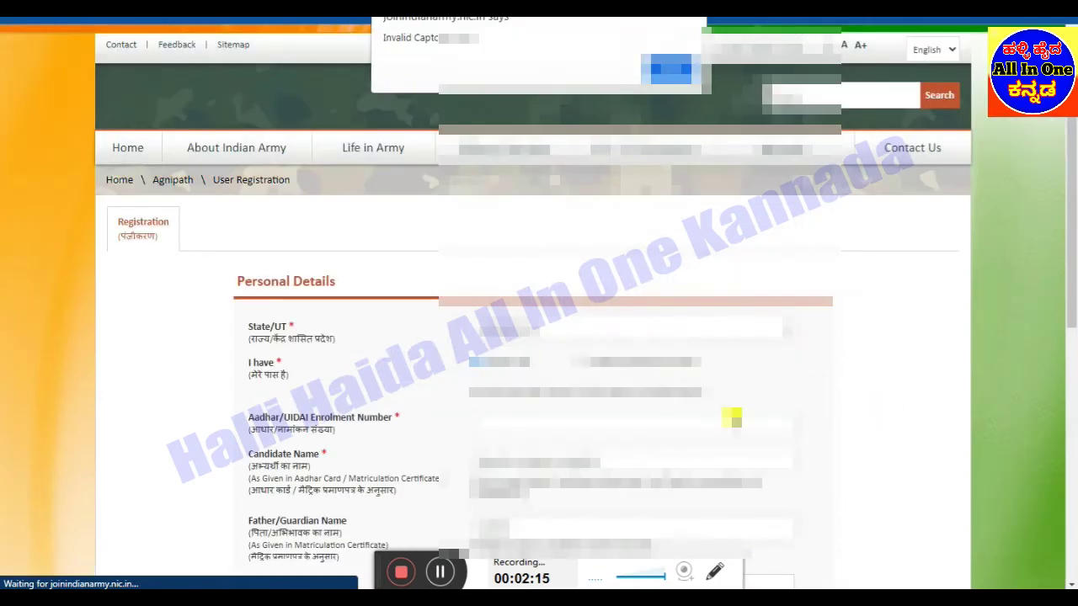
{"action": "left_click", "coordinate": [677, 69]}
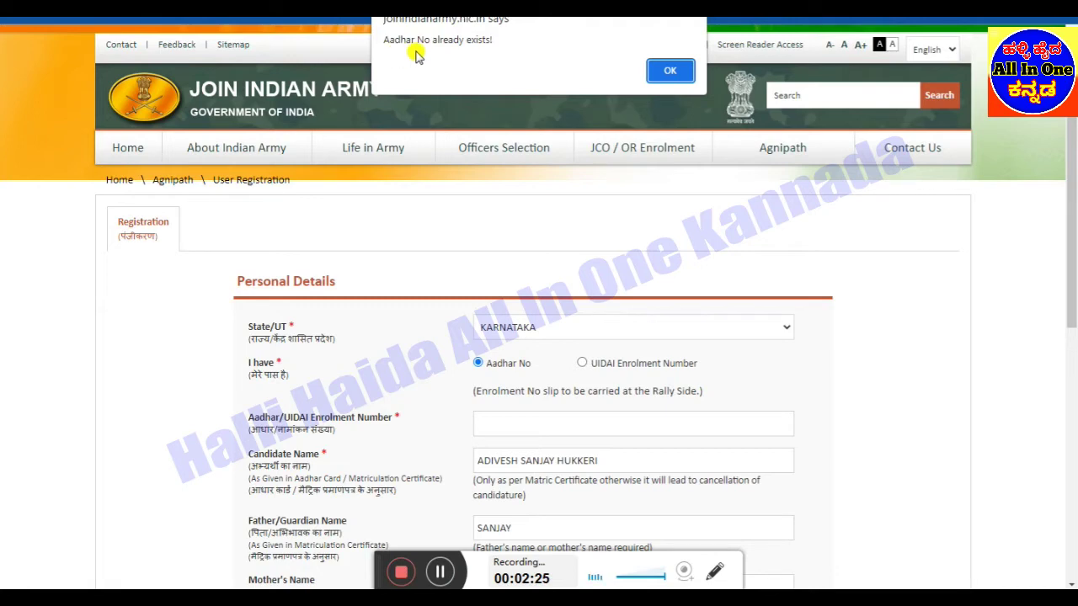
{"action": "left_click", "coordinate": [440, 572]}
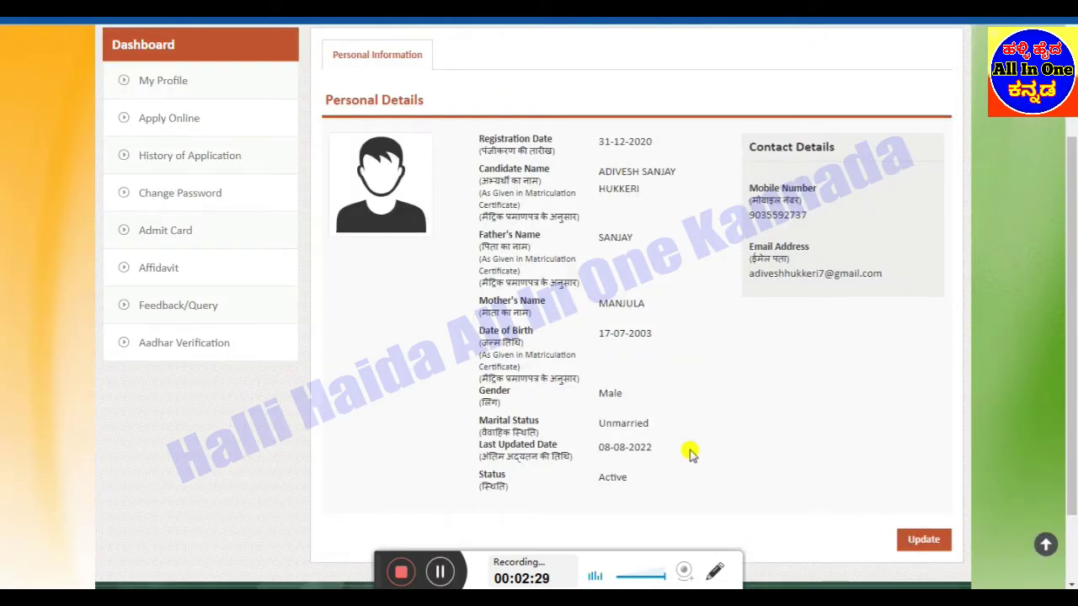
Review the candidate's profile details and contact information, and check the password e-mail in Gmail
{"action": "scroll", "coordinate": [838, 442], "scroll_direction": "down", "scroll_amount": 2}
{"action": "scroll", "coordinate": [837, 442], "scroll_direction": "up", "scroll_amount": 2}
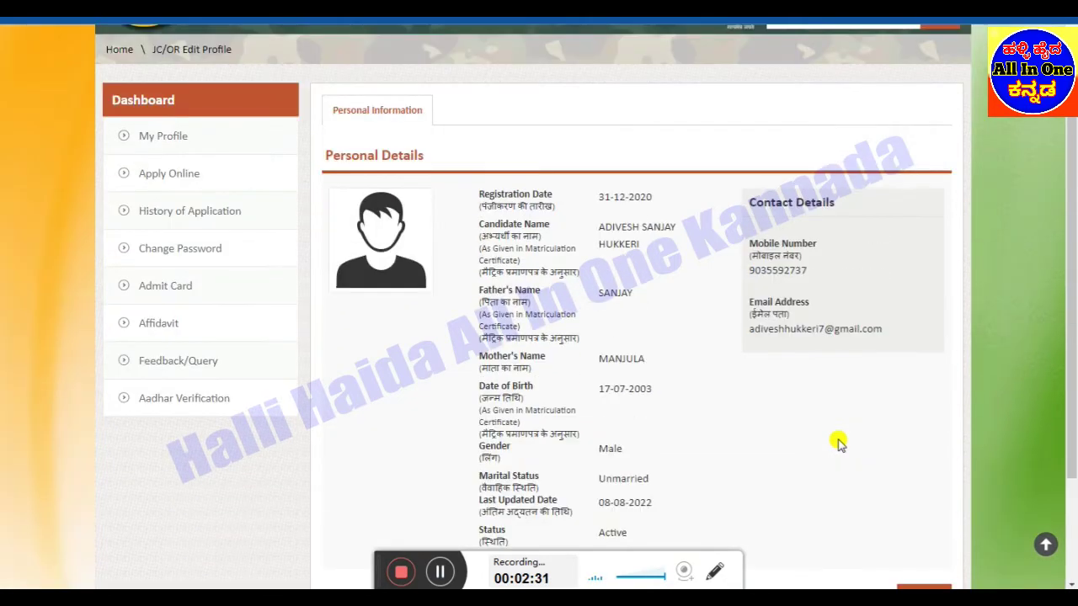
{"action": "key", "text": "ctrl+Tab"}
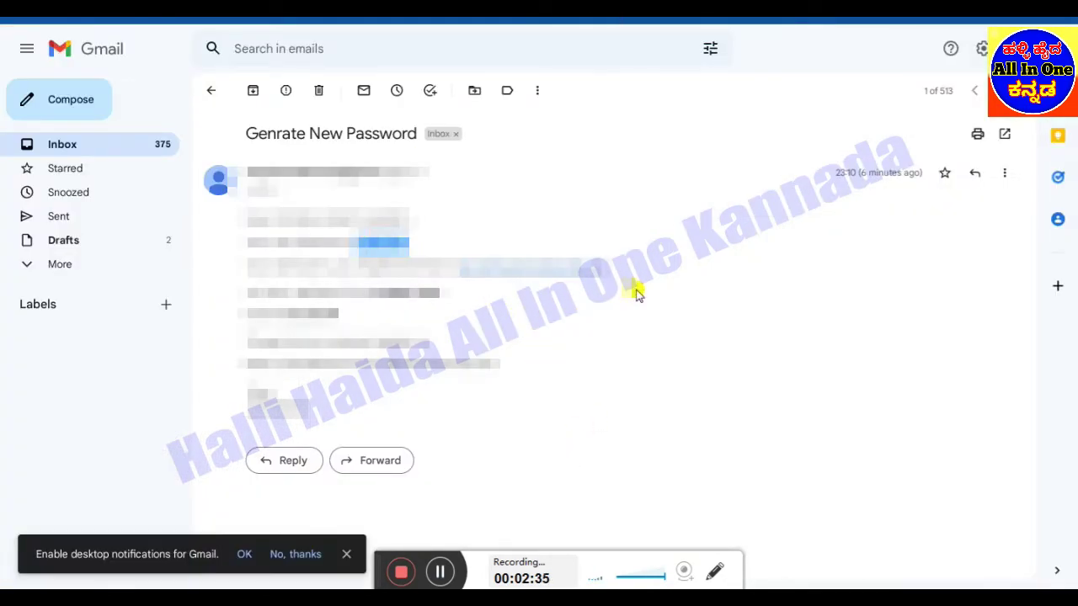
{"action": "key", "text": "ctrl+Tab"}
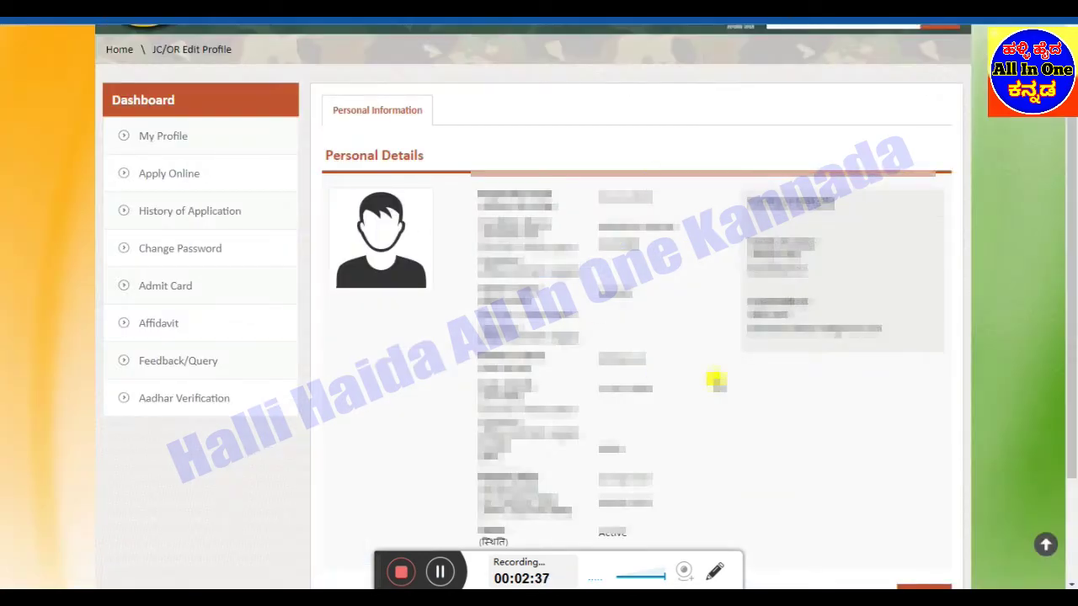
{"action": "scroll", "coordinate": [718, 380], "scroll_direction": "down", "scroll_amount": 3}
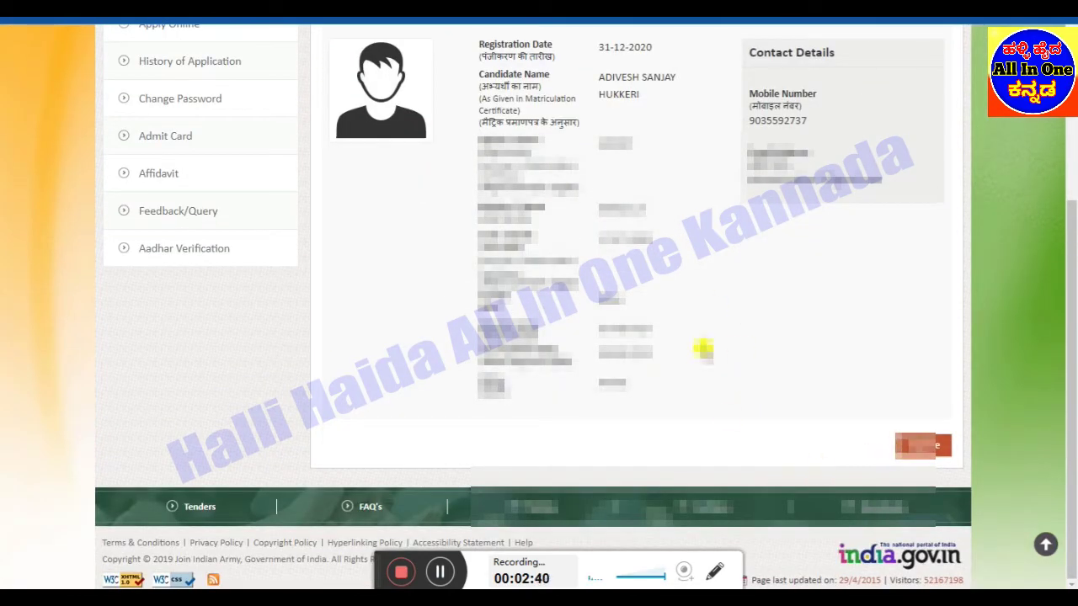
{"action": "scroll", "coordinate": [731, 417], "scroll_direction": "up", "scroll_amount": 4}
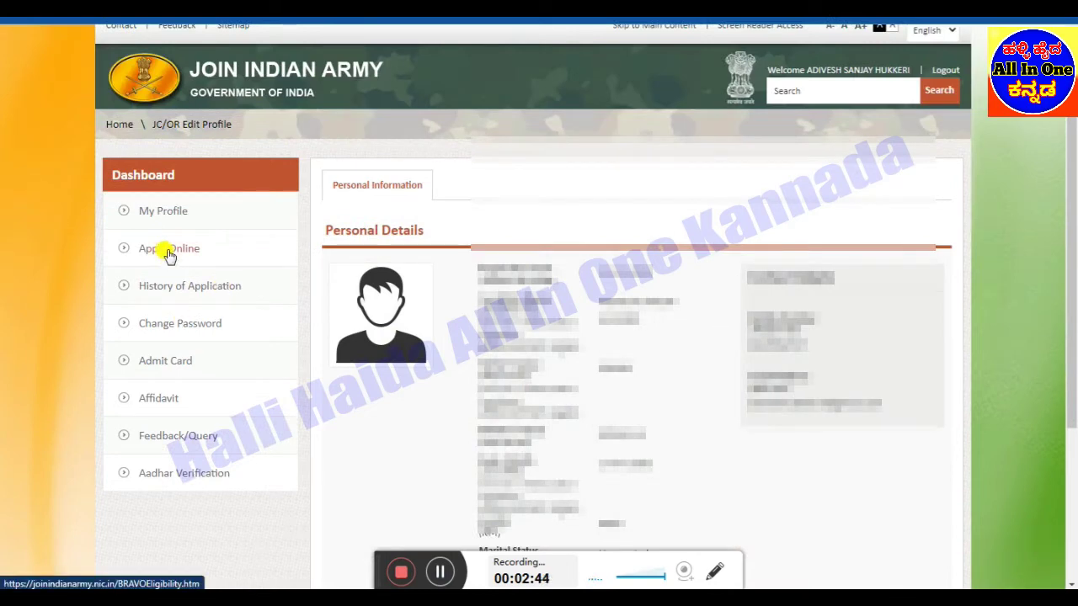
{"action": "scroll", "coordinate": [432, 571], "scroll_direction": "down", "scroll_amount": 3}
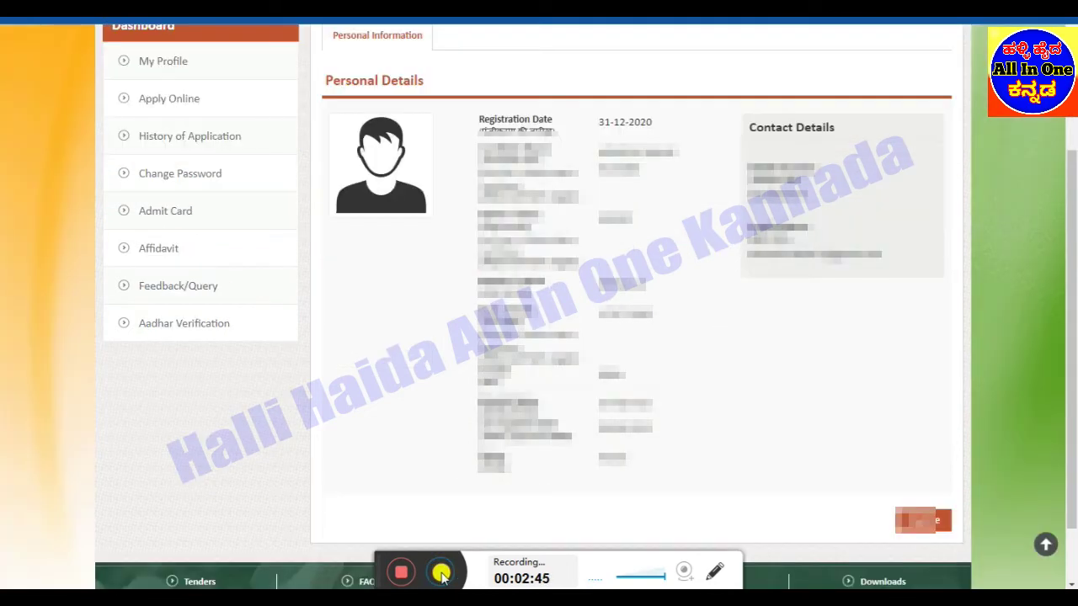
Open the online application's eligibility page and examine the qualification criteria of the two listed categories
{"action": "left_click", "coordinate": [183, 105]}
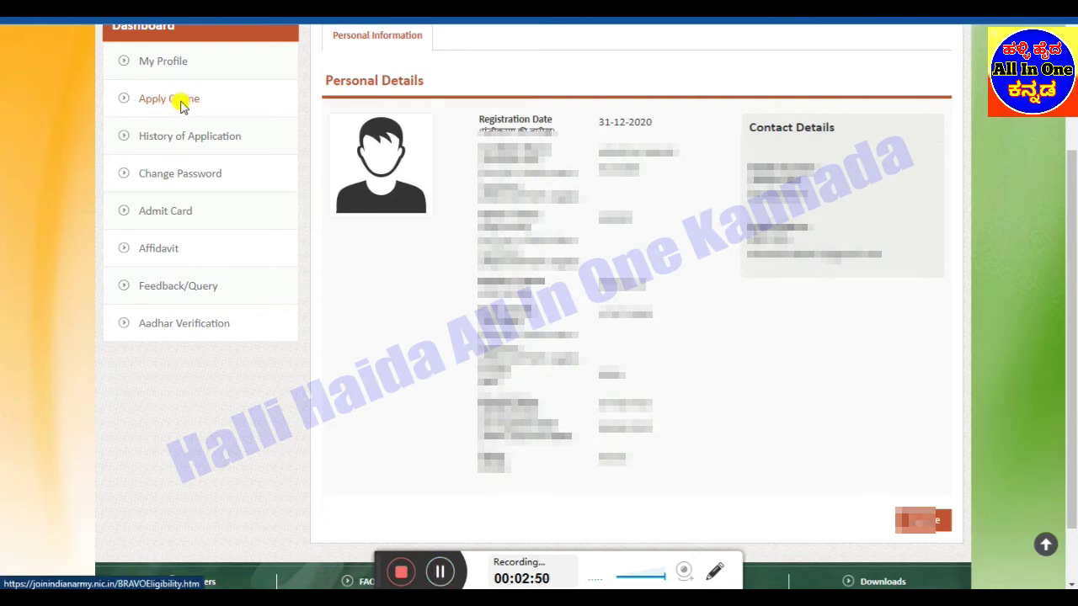
{"action": "left_click", "coordinate": [183, 105]}
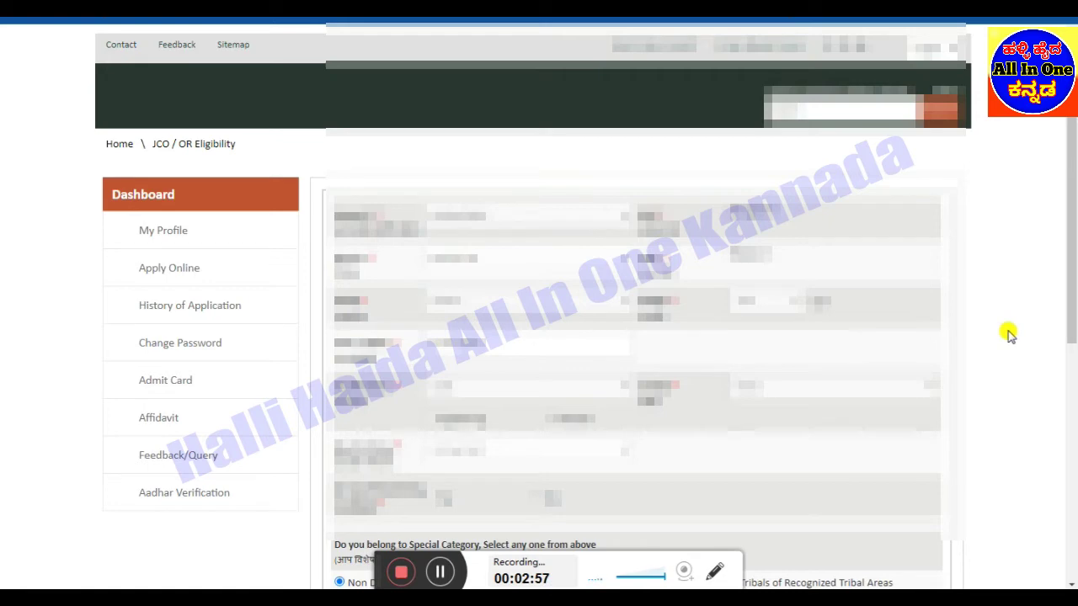
{"action": "scroll", "coordinate": [1007, 332], "scroll_direction": "down", "scroll_amount": 5}
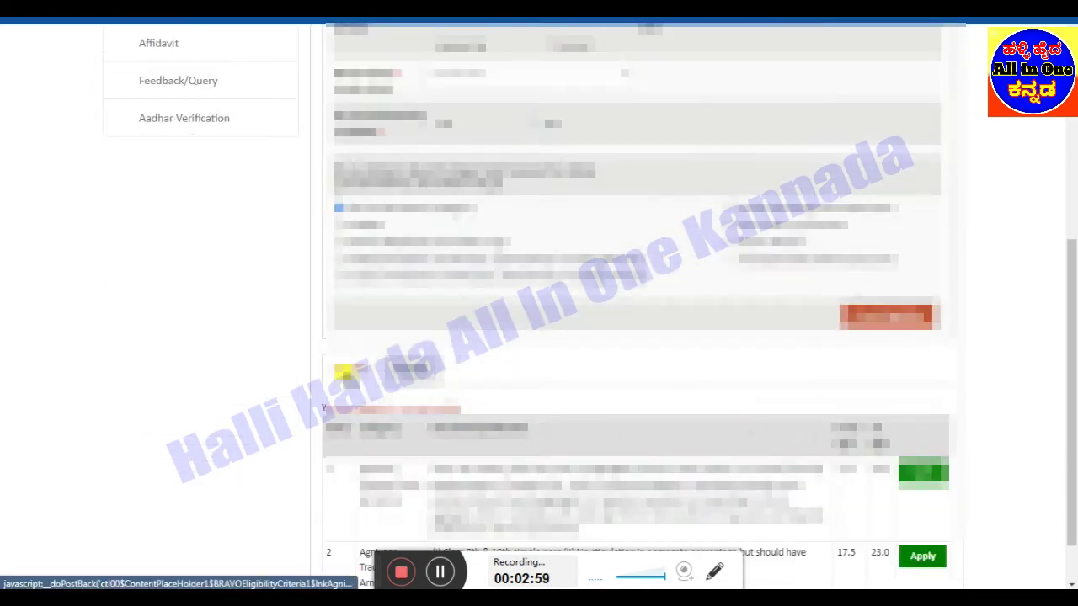
{"action": "scroll", "coordinate": [585, 366], "scroll_direction": "down", "scroll_amount": 1}
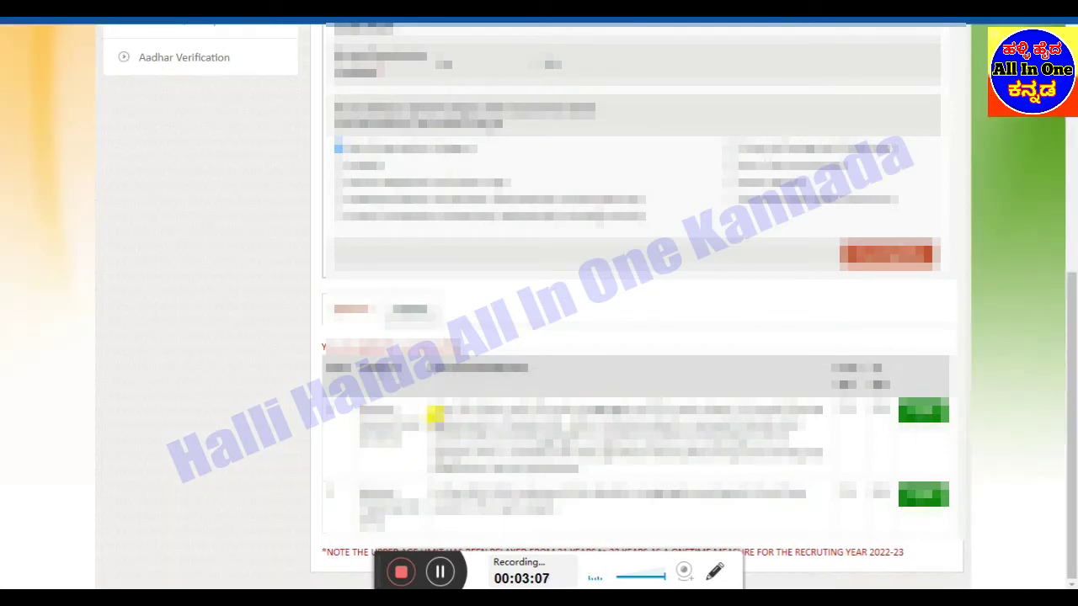
{"action": "left_click_drag", "start_coordinate": [435, 414], "coordinate": [715, 409]}
{"action": "left_click", "coordinate": [704, 444]}
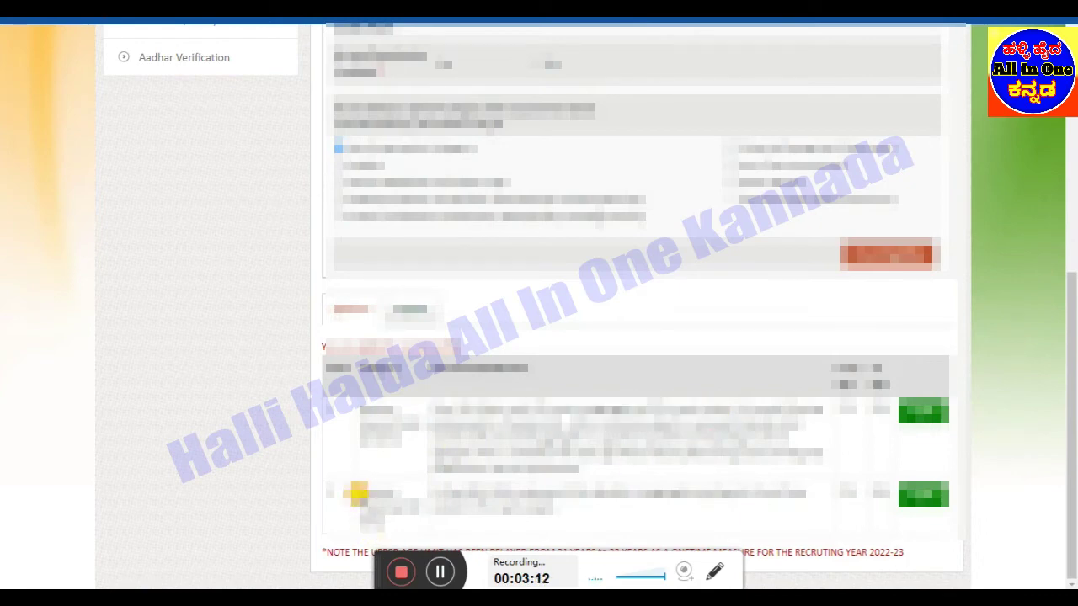
{"action": "left_click_drag", "start_coordinate": [362, 498], "coordinate": [633, 517]}
{"action": "left_click", "coordinate": [438, 489]}
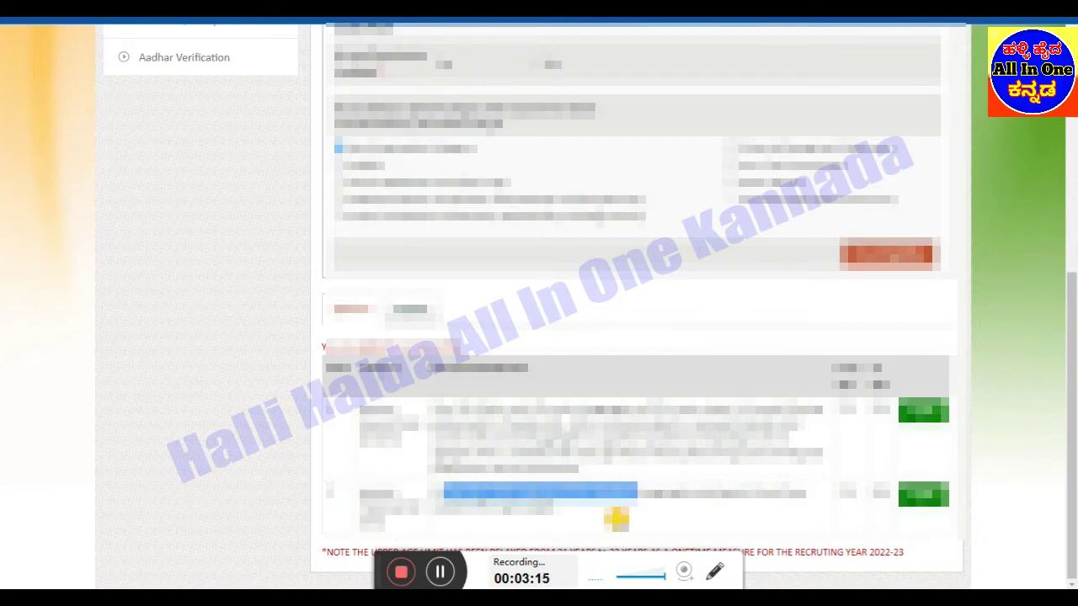
{"action": "left_click", "coordinate": [608, 508]}
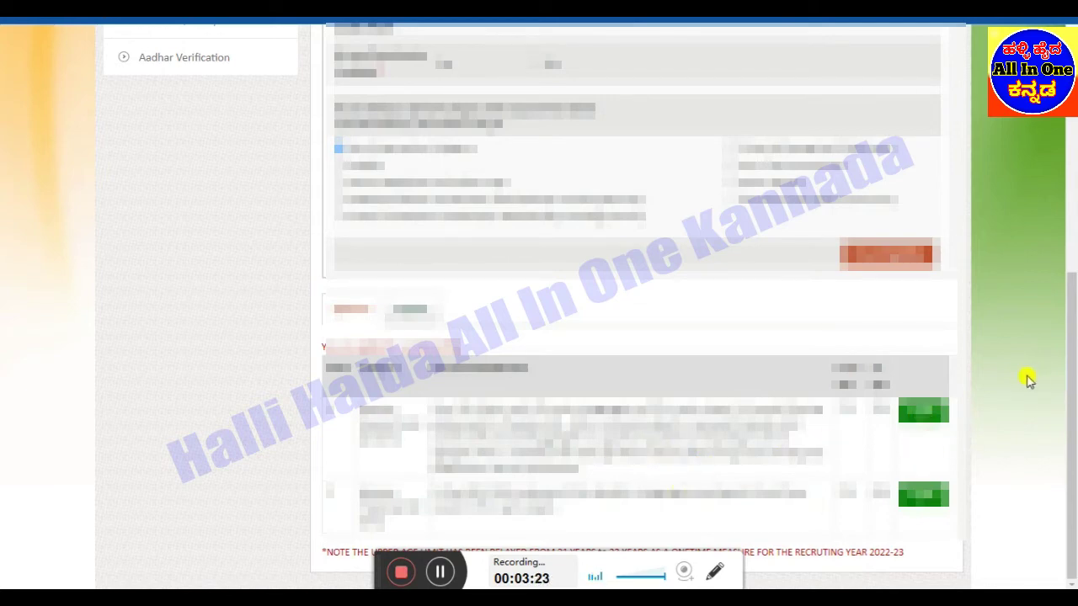
Read the instructions for filling the online application form and open its Personal Information section
{"action": "left_click", "coordinate": [439, 572]}
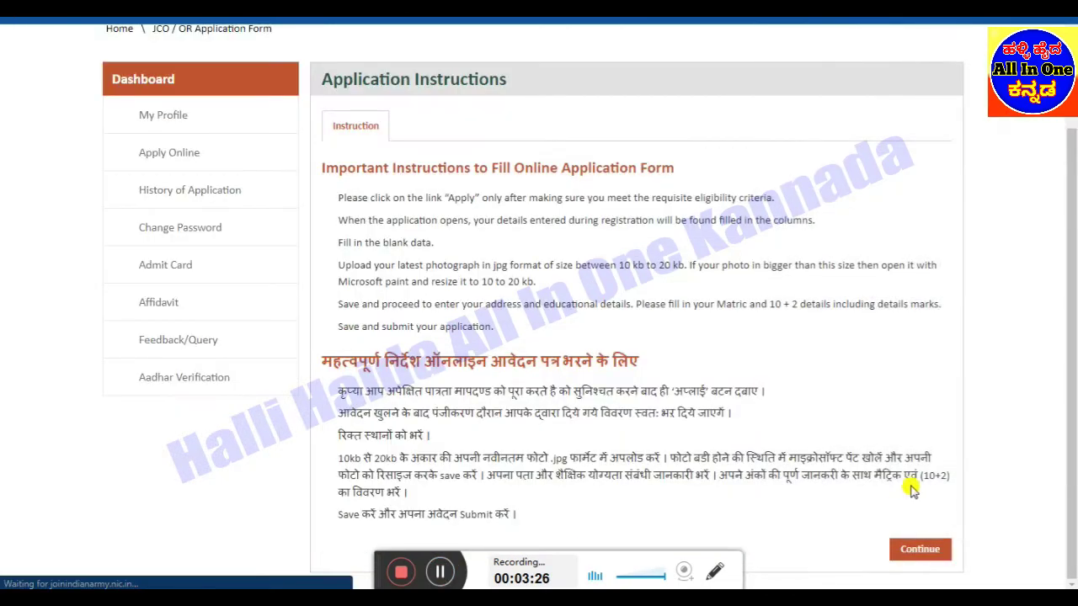
{"action": "scroll", "coordinate": [1000, 429], "scroll_direction": "up", "scroll_amount": 2}
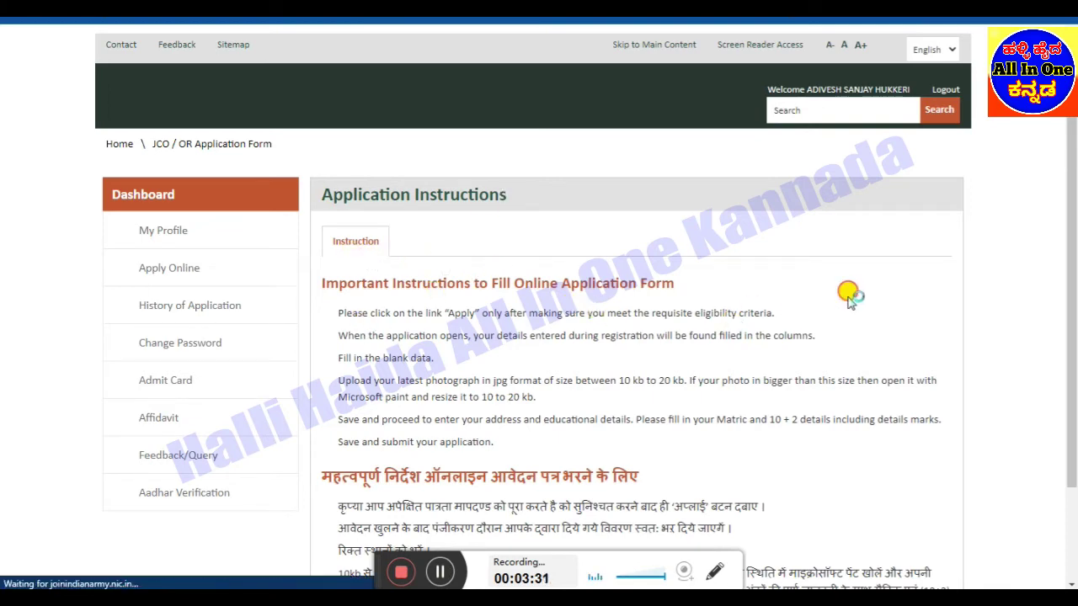
{"action": "scroll", "coordinate": [849, 302], "scroll_direction": "down", "scroll_amount": 2}
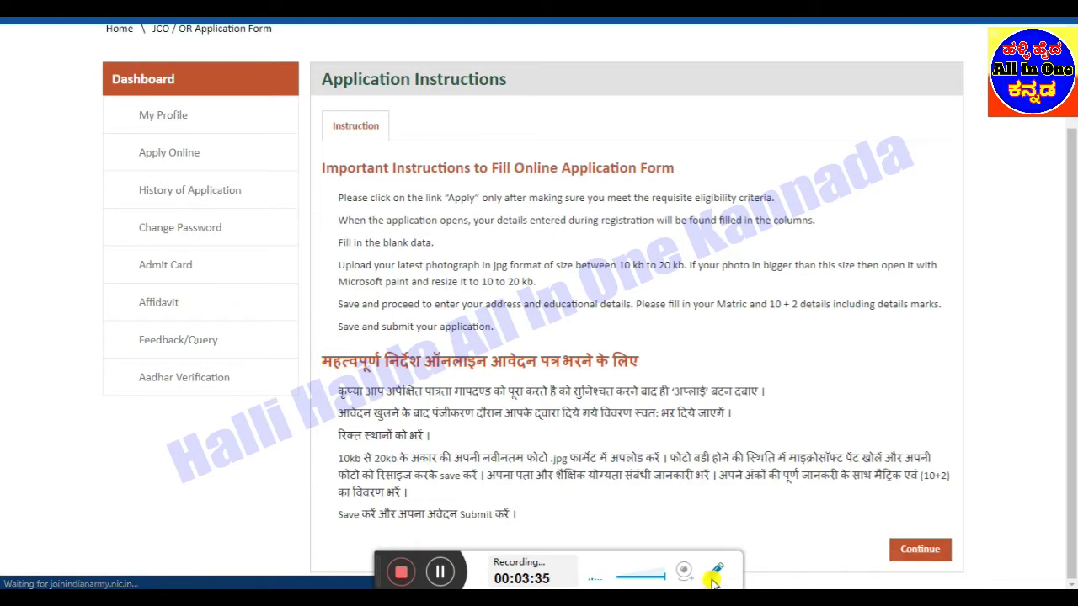
{"action": "left_click_drag", "start_coordinate": [734, 513], "coordinate": [889, 539]}
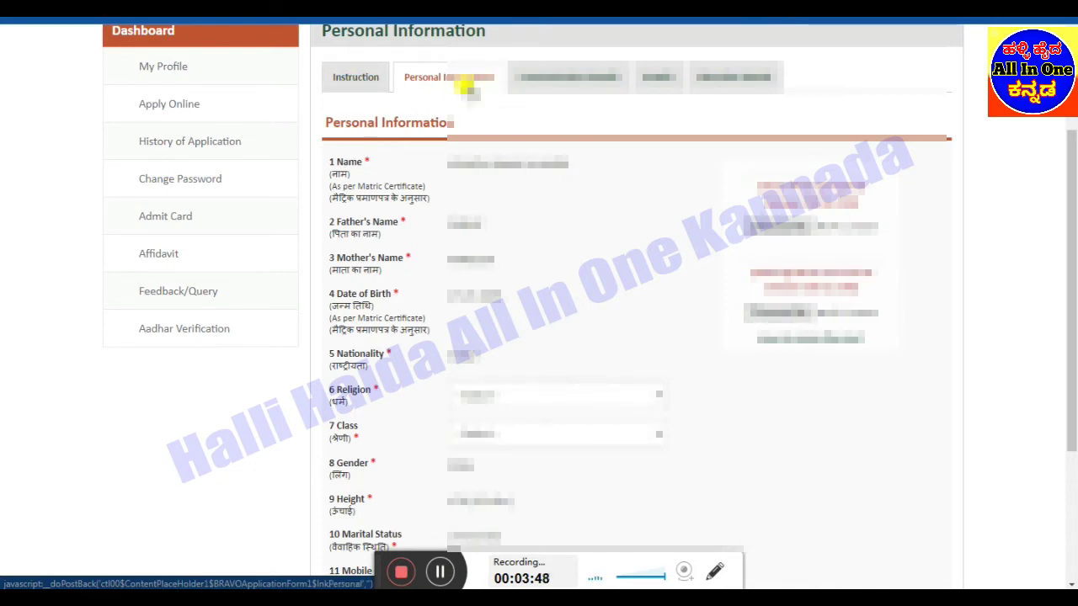
{"action": "left_click", "coordinate": [465, 87]}
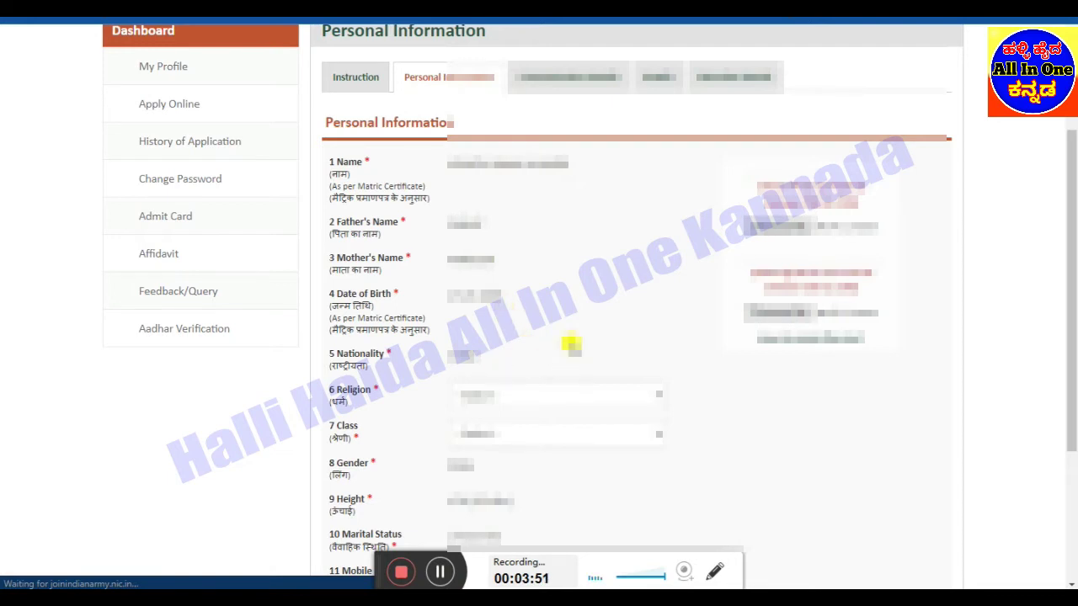
Select the candidate's religion and class in the Personal Information section
{"action": "scroll", "coordinate": [589, 333], "scroll_direction": "down", "scroll_amount": 2}
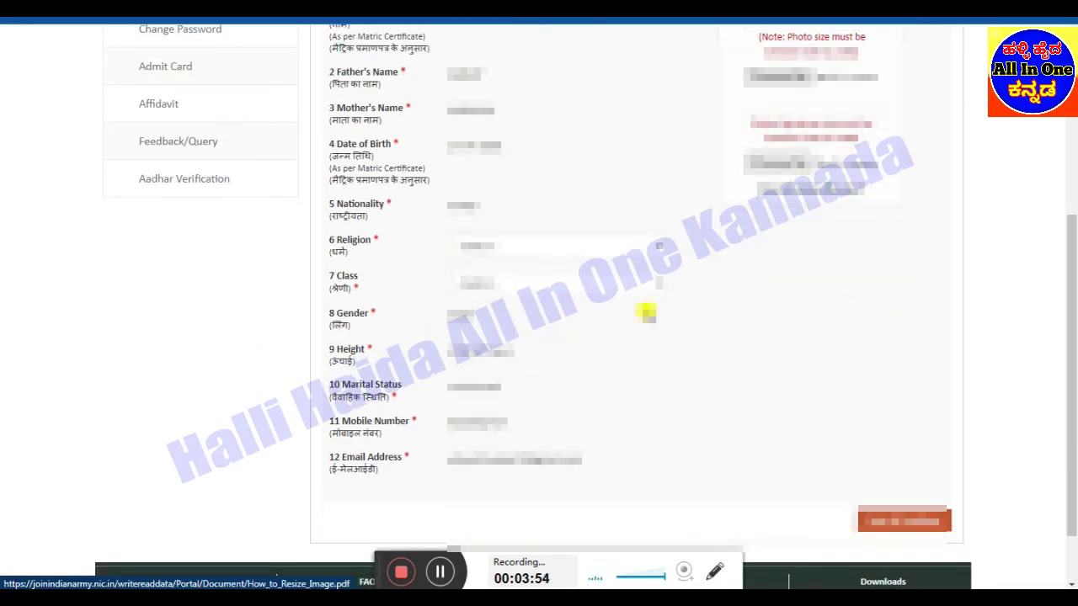
{"action": "left_click", "coordinate": [545, 247]}
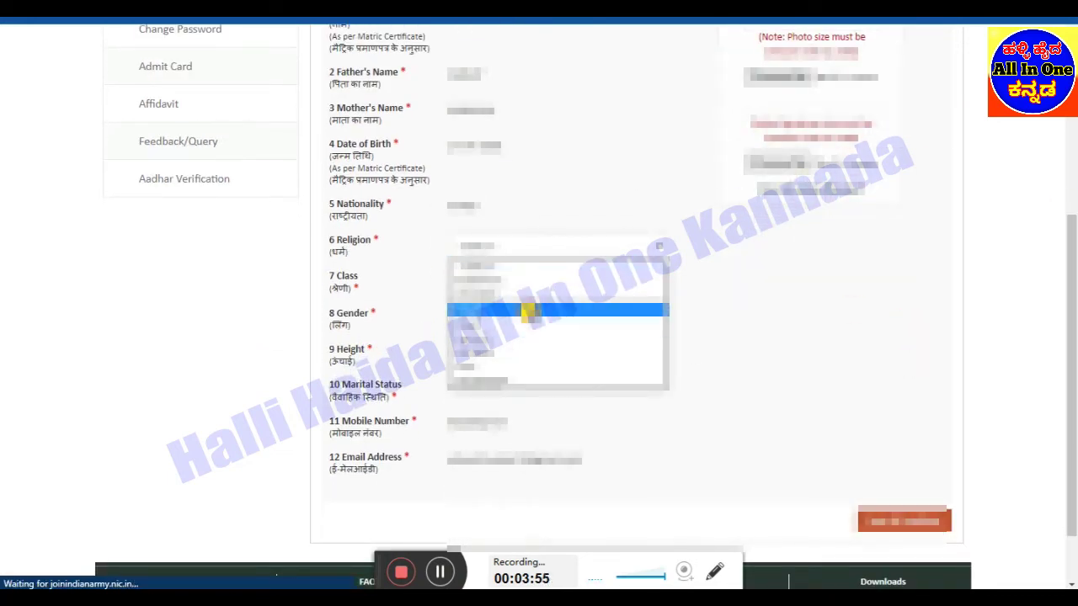
{"action": "left_click", "coordinate": [529, 312]}
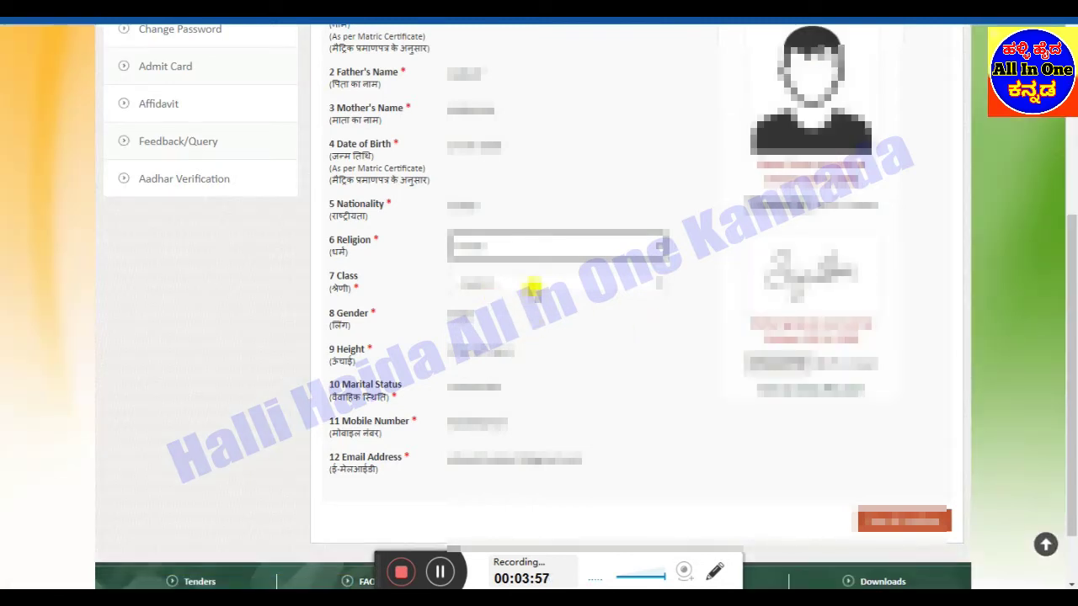
{"action": "left_click", "coordinate": [532, 287]}
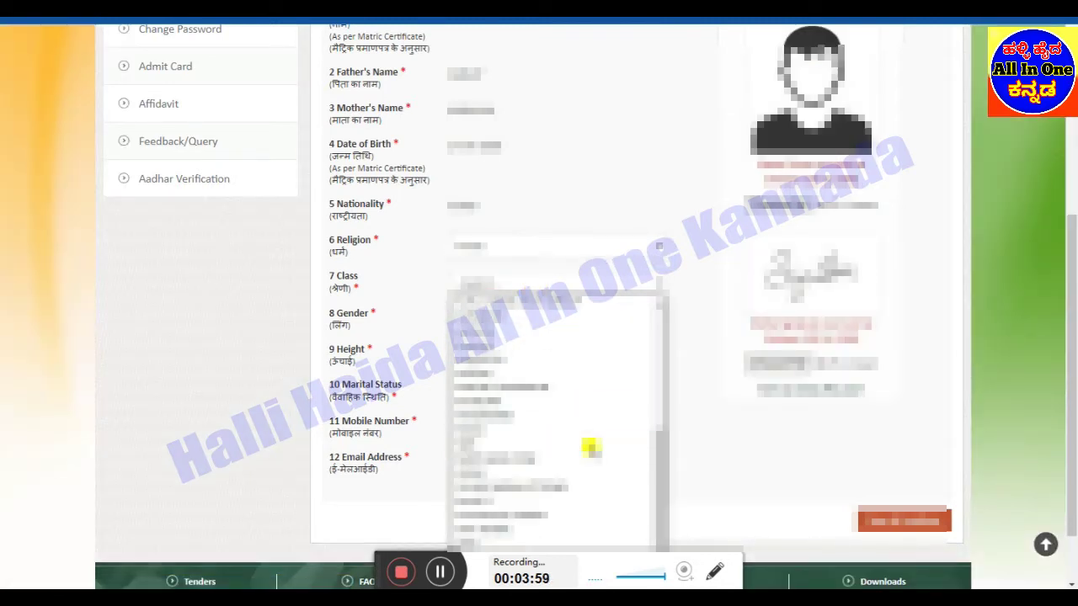
{"action": "scroll", "coordinate": [590, 449], "scroll_direction": "down", "scroll_amount": 1}
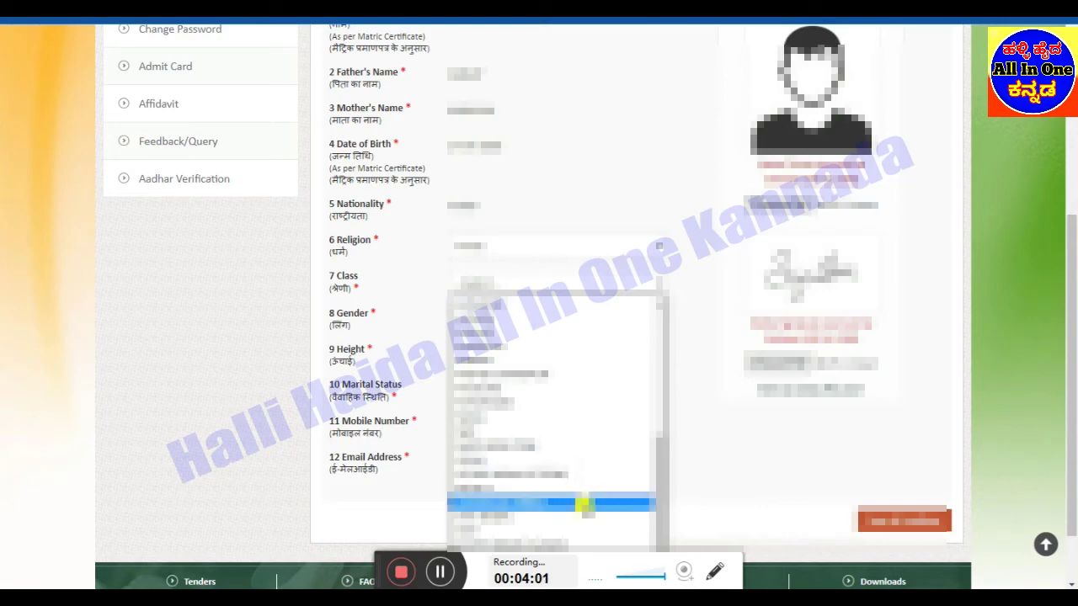
{"action": "left_click", "coordinate": [571, 542]}
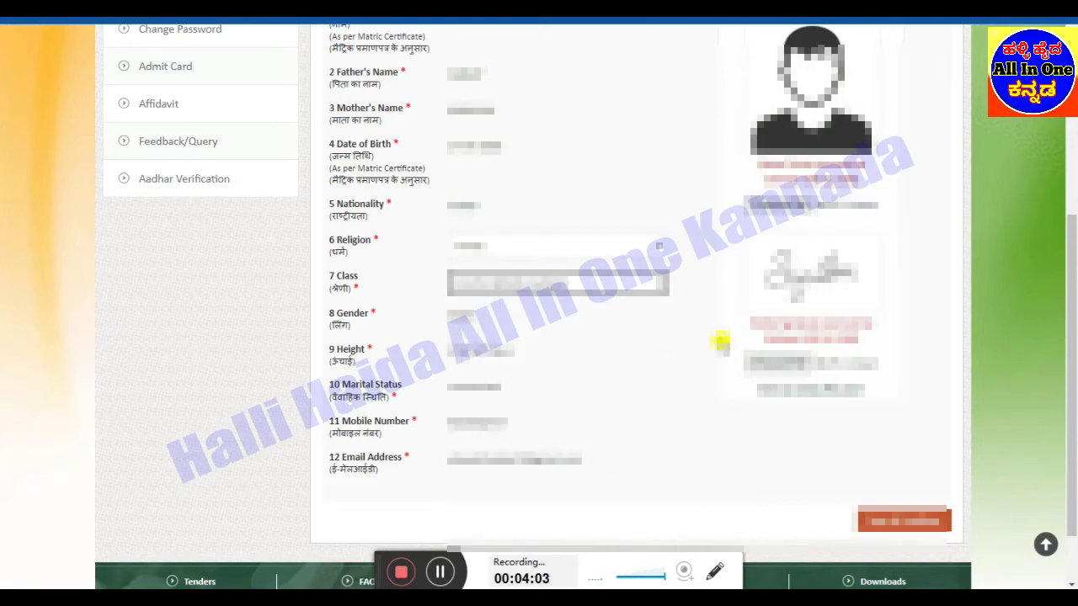
Check the personal details, photo and signature, and save the Personal Information section to continue to Communication Details
{"action": "scroll", "coordinate": [926, 177], "scroll_direction": "up", "scroll_amount": 2}
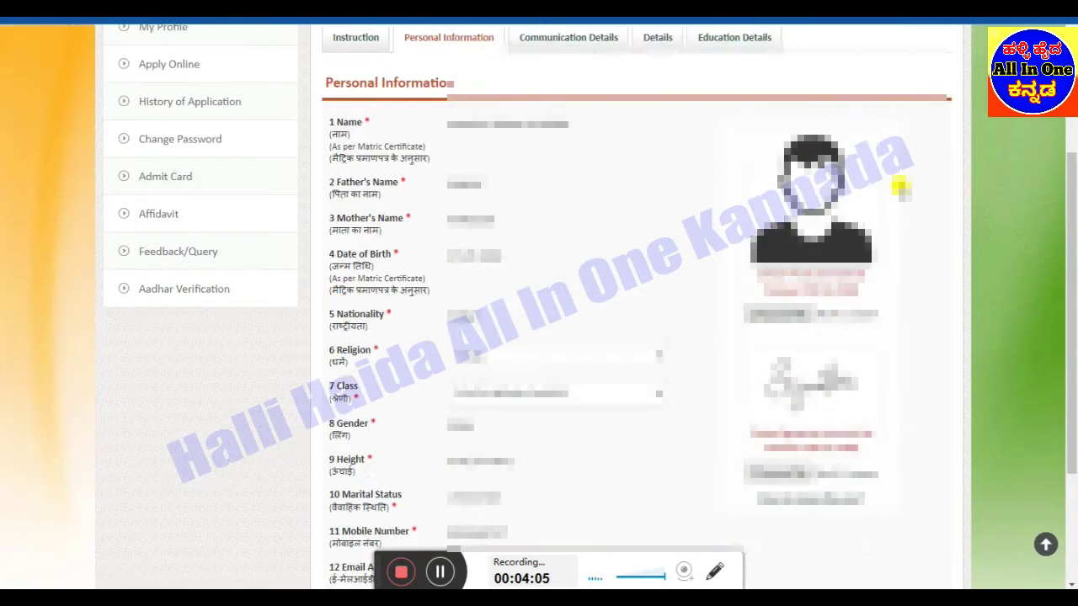
{"action": "scroll", "coordinate": [899, 284], "scroll_direction": "down", "scroll_amount": 2}
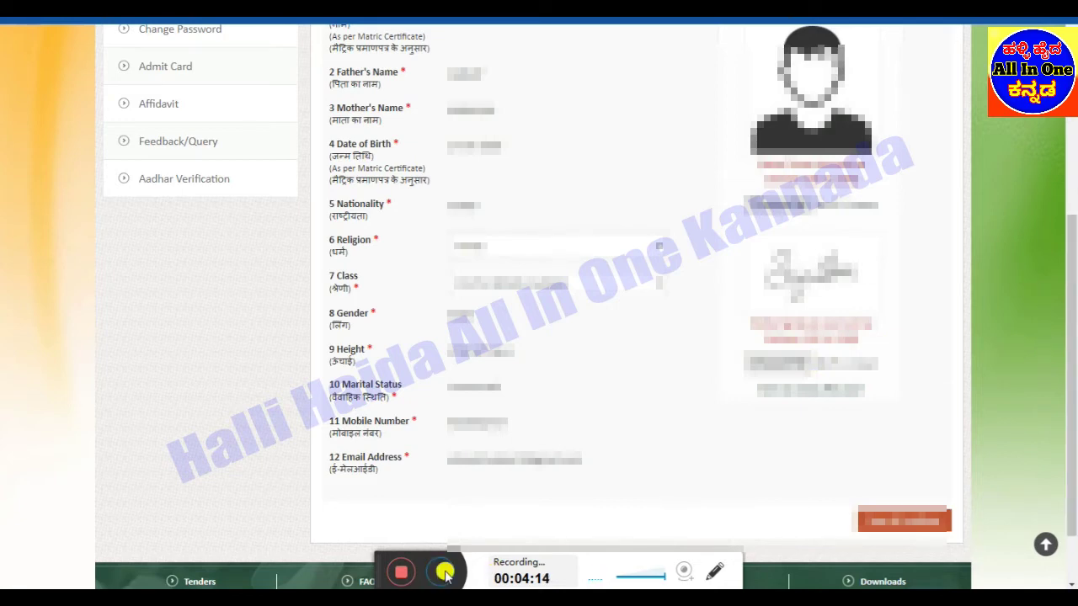
{"action": "left_click", "coordinate": [440, 572]}
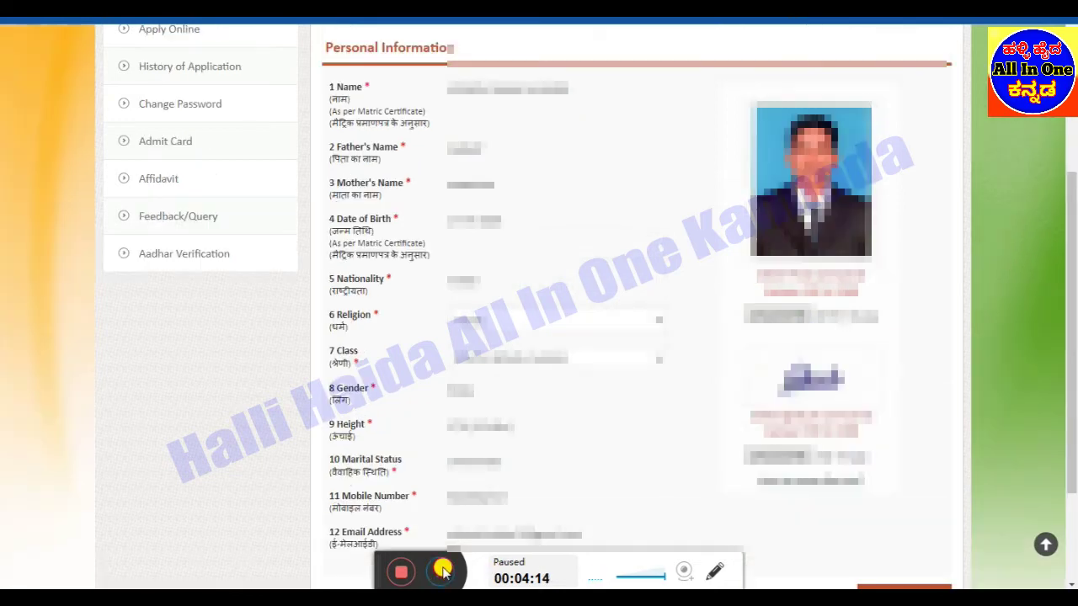
{"action": "left_click", "coordinate": [440, 571]}
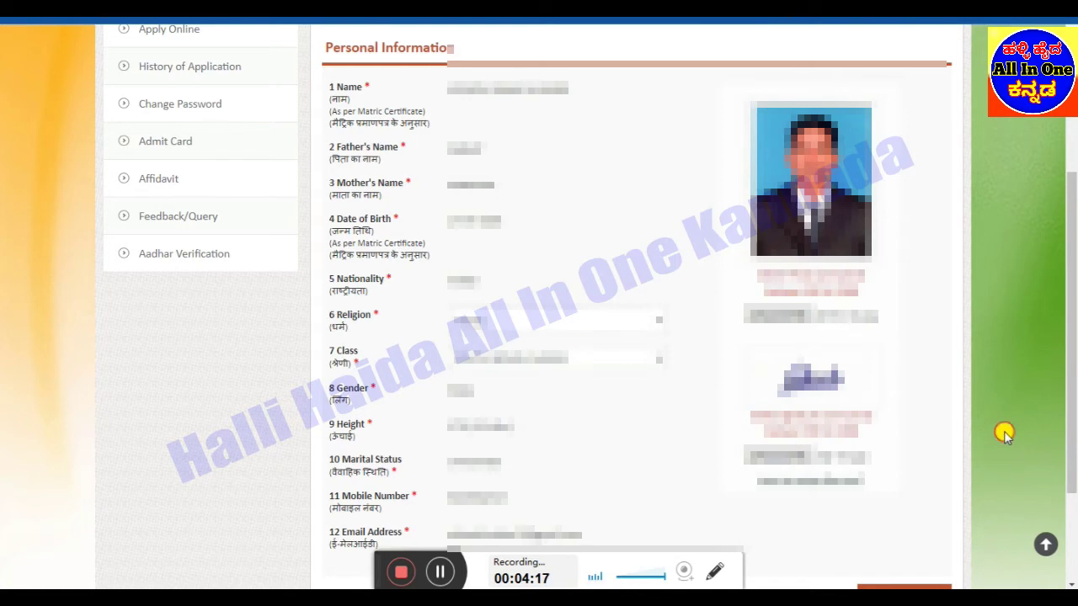
{"action": "scroll", "coordinate": [1003, 432], "scroll_direction": "down", "scroll_amount": 3}
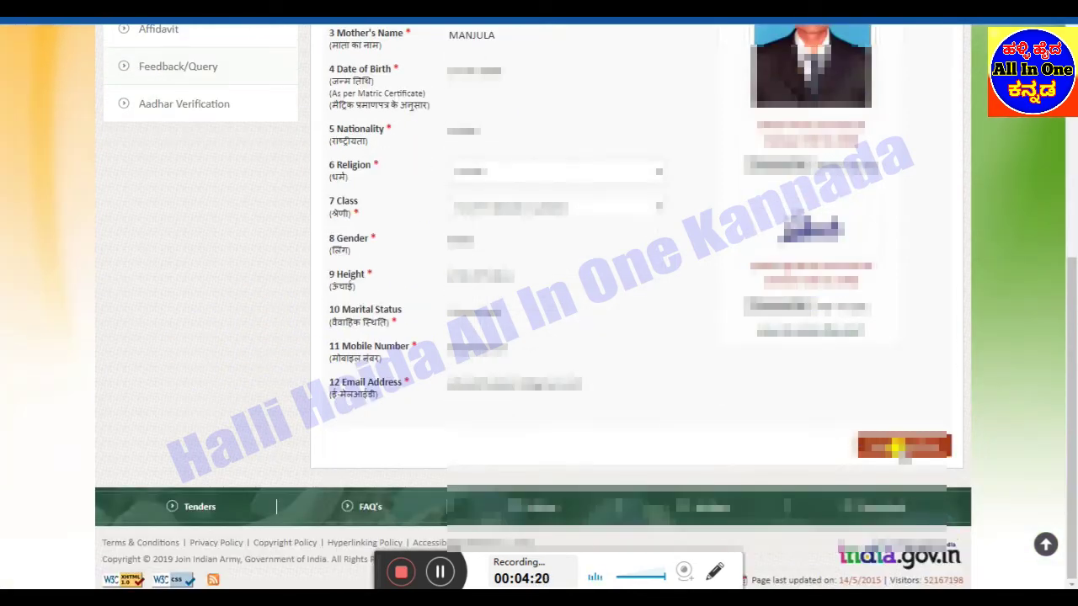
{"action": "left_click", "coordinate": [894, 447]}
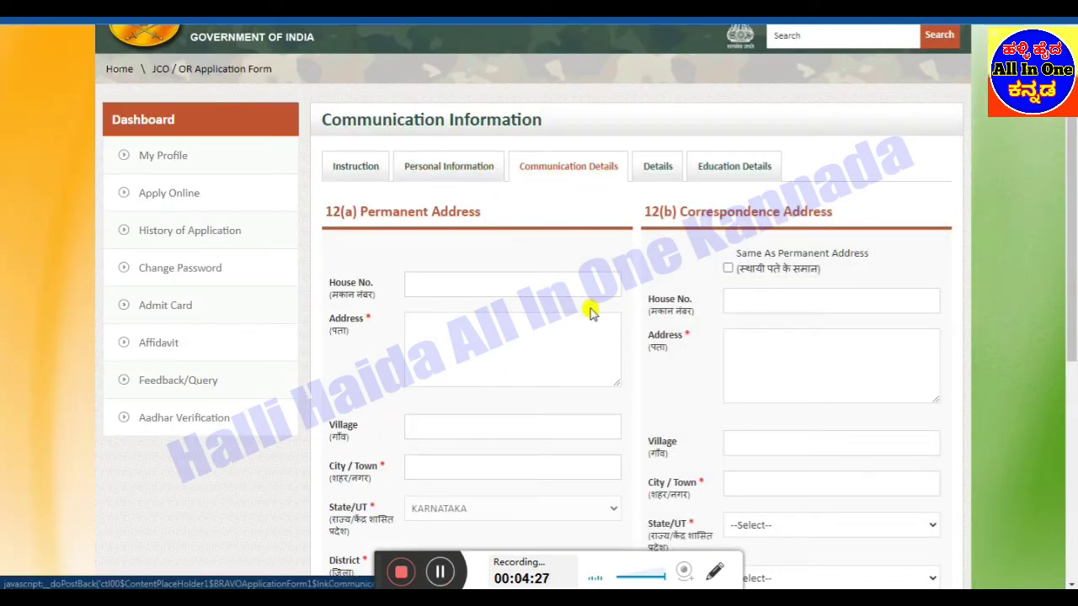
Examine the permanent address fields and the correspondence address fields, including the Same As Permanent Address option
{"action": "scroll", "coordinate": [998, 334], "scroll_direction": "down", "scroll_amount": 3}
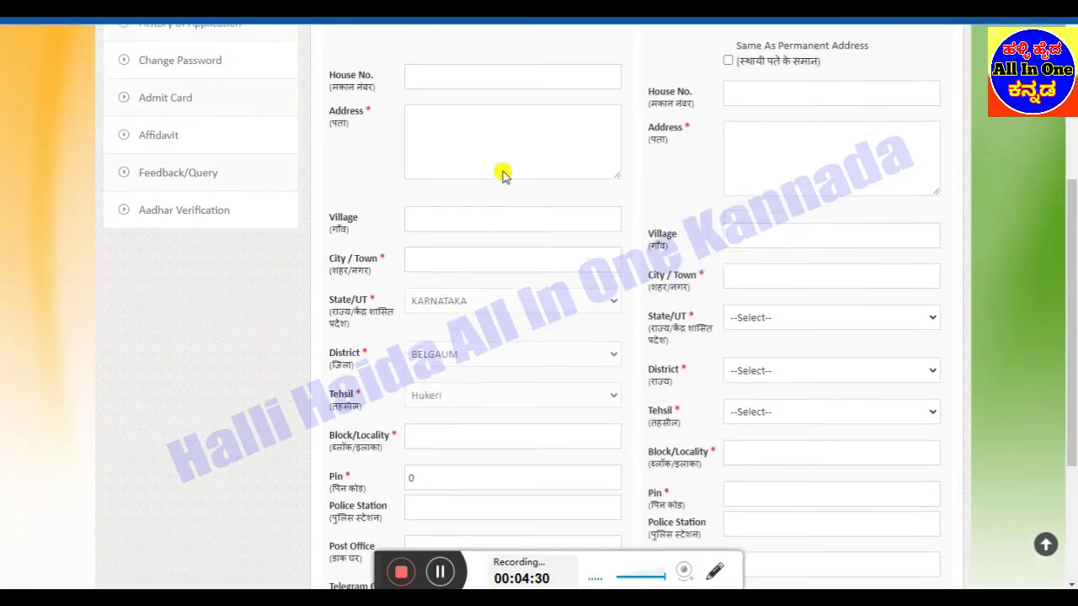
{"action": "scroll", "coordinate": [500, 173], "scroll_direction": "up", "scroll_amount": 1}
{"action": "left_click", "coordinate": [453, 133]}
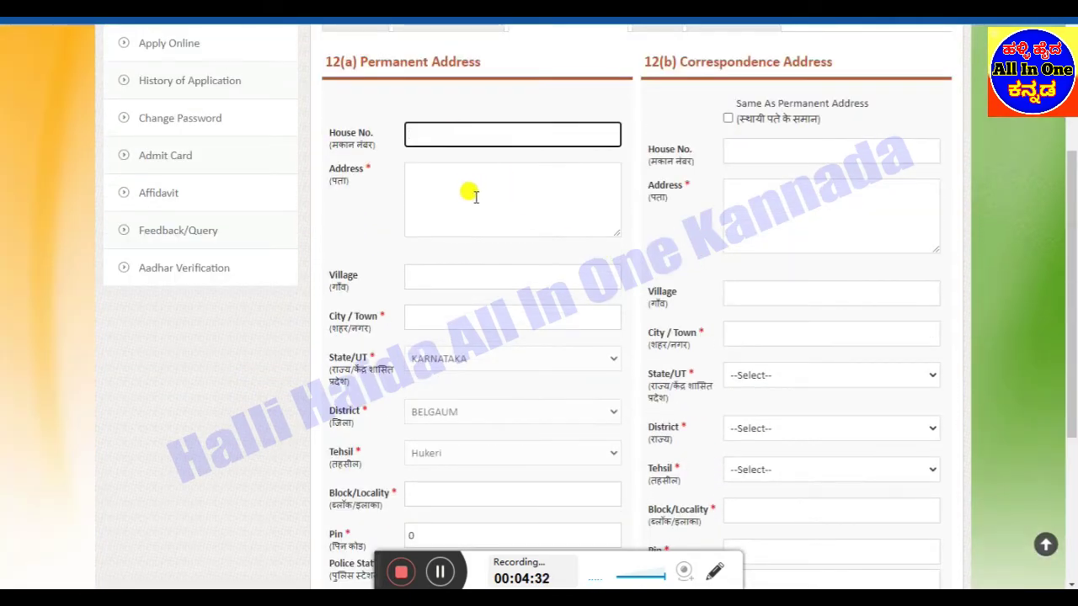
{"action": "left_click", "coordinate": [473, 197]}
{"action": "left_click", "coordinate": [414, 275]}
{"action": "left_click", "coordinate": [432, 316]}
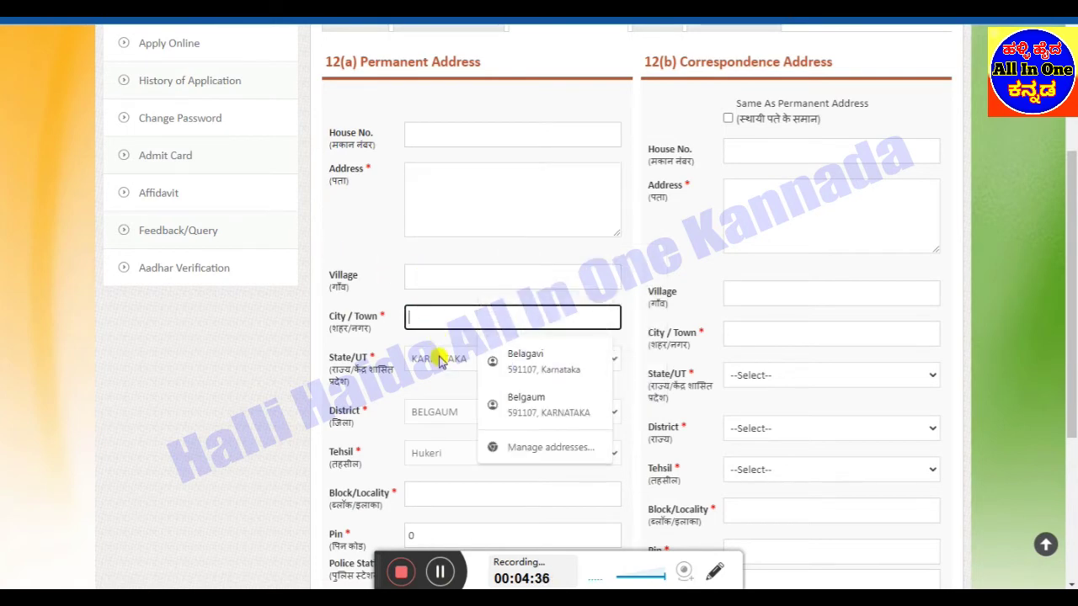
{"action": "left_click", "coordinate": [440, 409]}
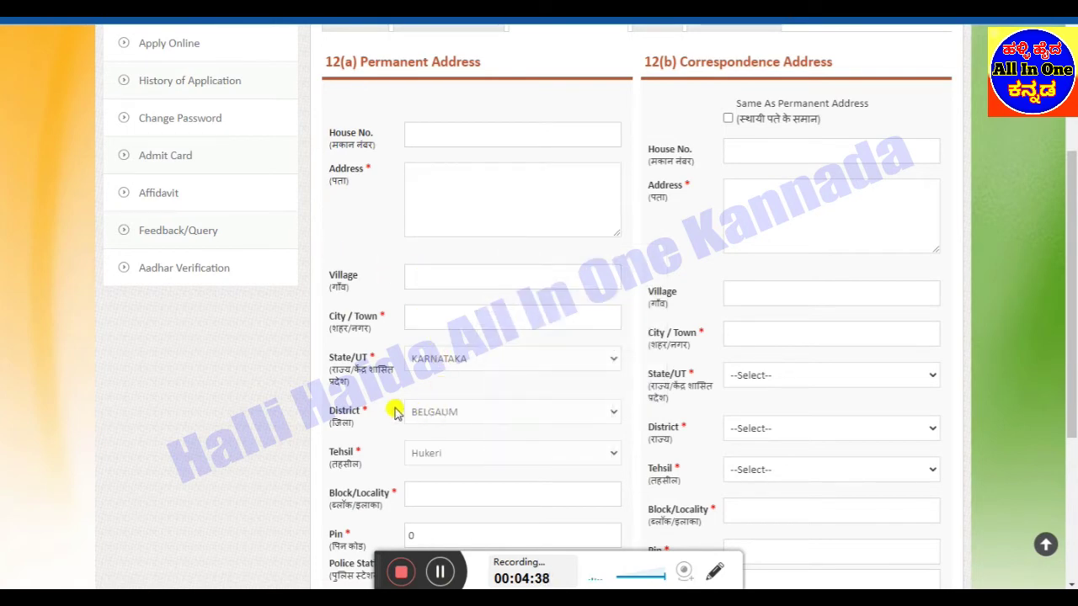
{"action": "scroll", "coordinate": [469, 404], "scroll_direction": "down", "scroll_amount": 1}
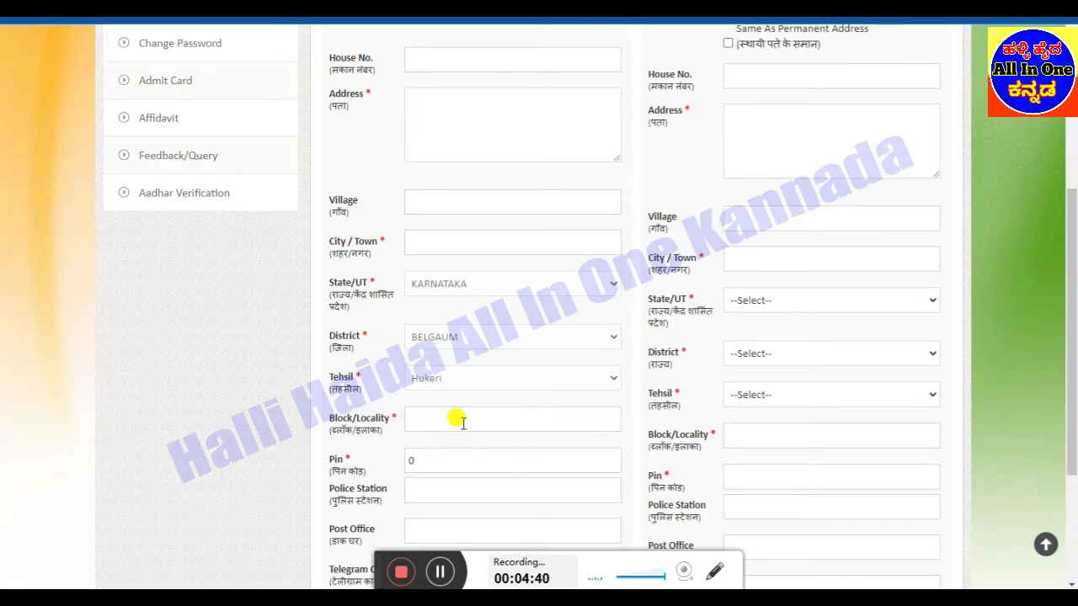
{"action": "left_click", "coordinate": [463, 419]}
{"action": "scroll", "coordinate": [468, 406], "scroll_direction": "down", "scroll_amount": 1}
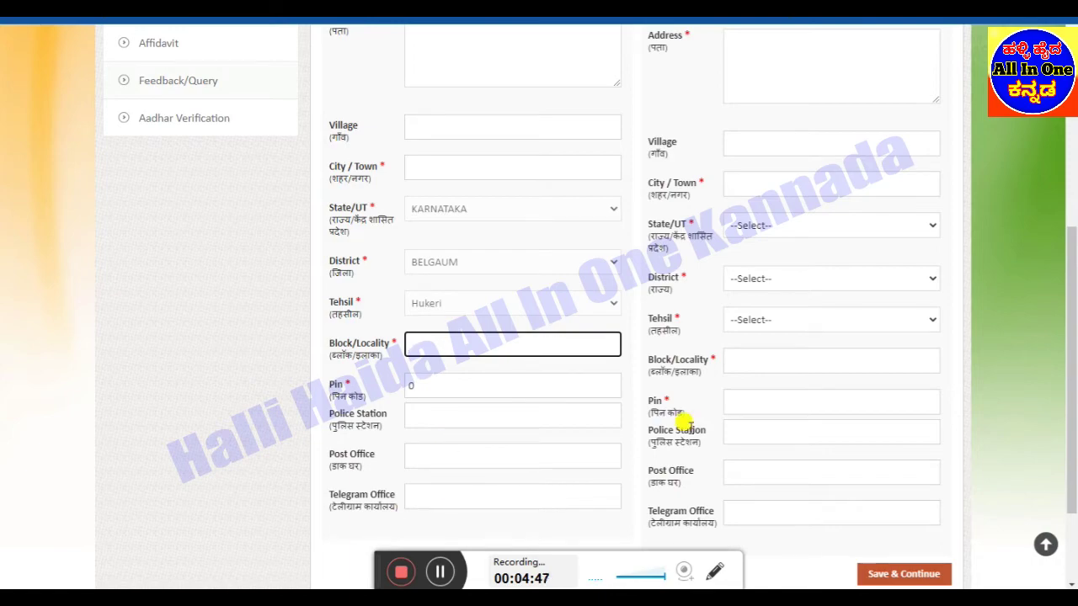
{"action": "scroll", "coordinate": [505, 420], "scroll_direction": "up", "scroll_amount": 5}
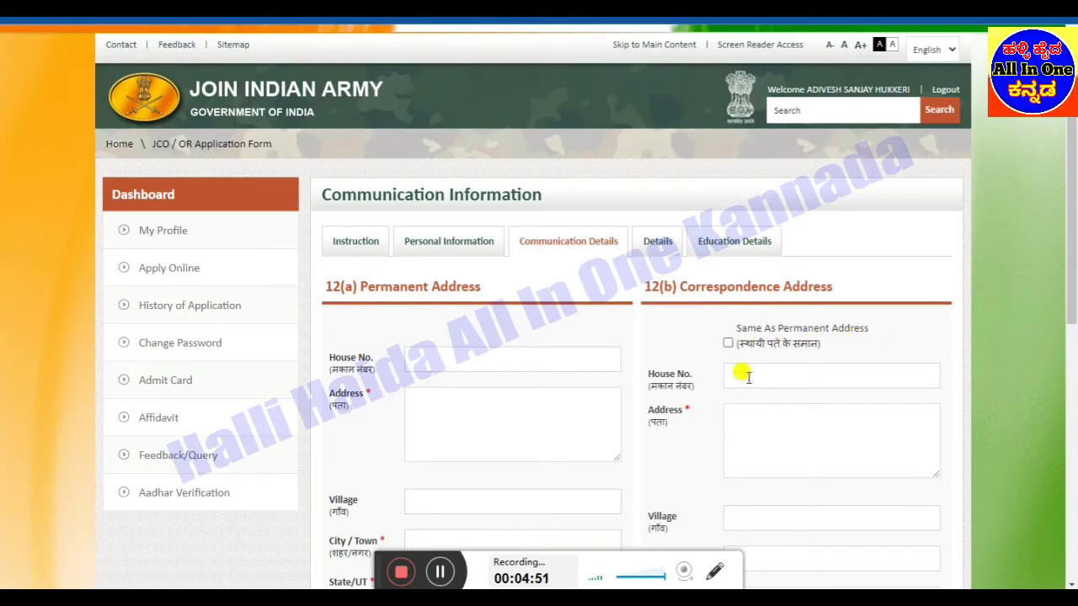
{"action": "scroll", "coordinate": [962, 402], "scroll_direction": "down", "scroll_amount": 5}
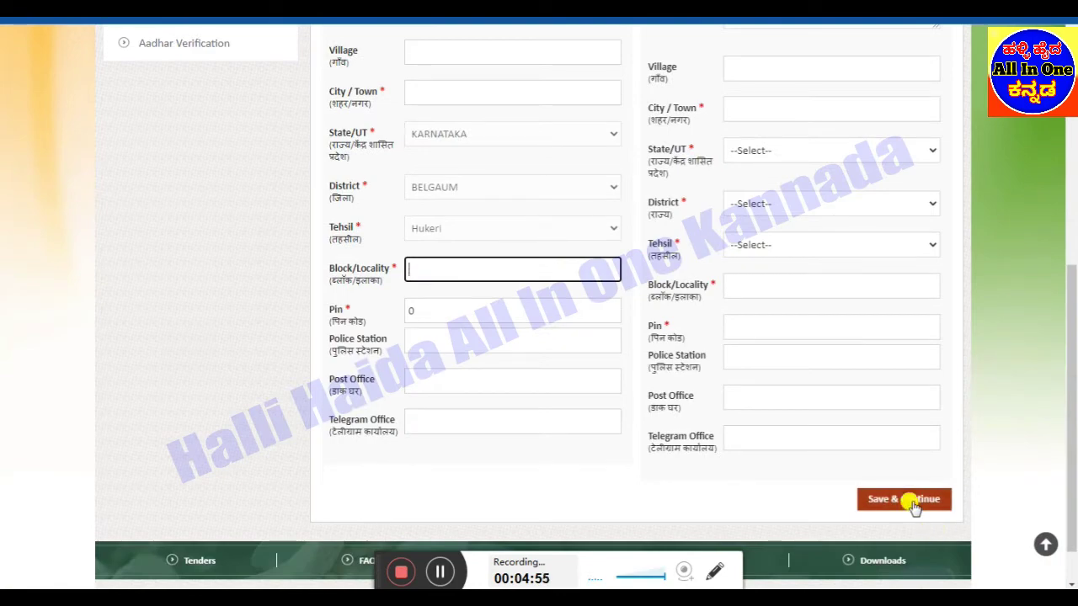
{"action": "scroll", "coordinate": [833, 446], "scroll_direction": "up", "scroll_amount": 4}
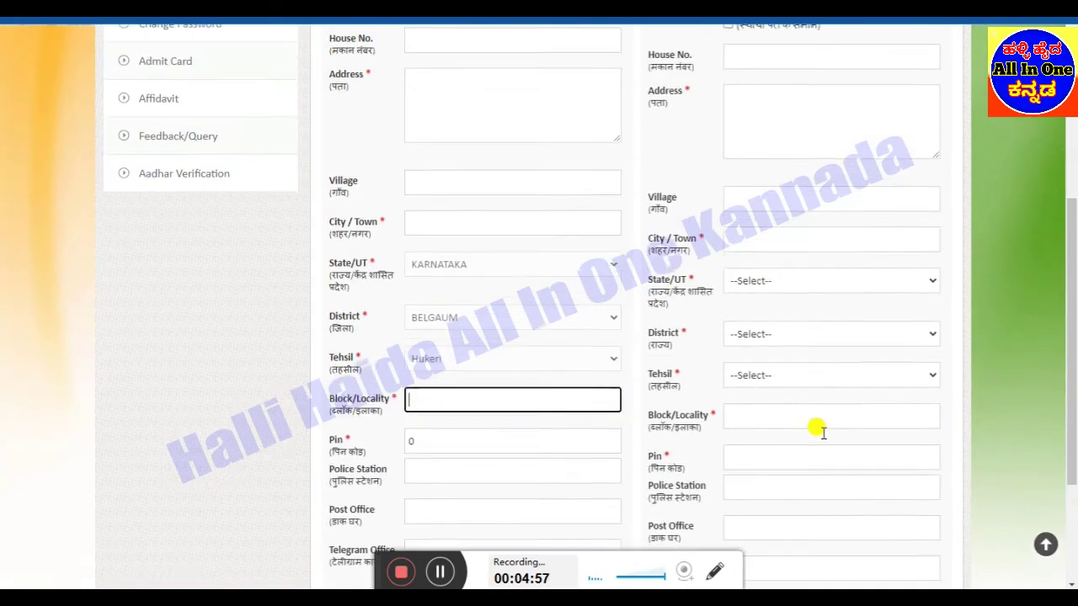
Check the filled-in permanent and correspondence addresses, and save the Communication Details to continue to the Details section
{"action": "left_click", "coordinate": [440, 573]}
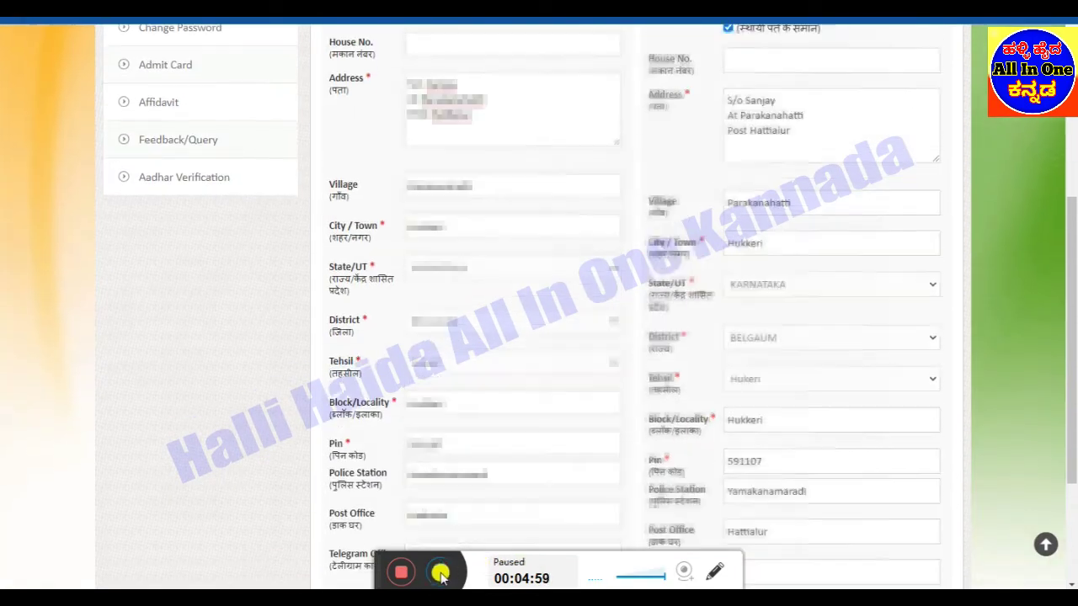
{"action": "left_click", "coordinate": [439, 573]}
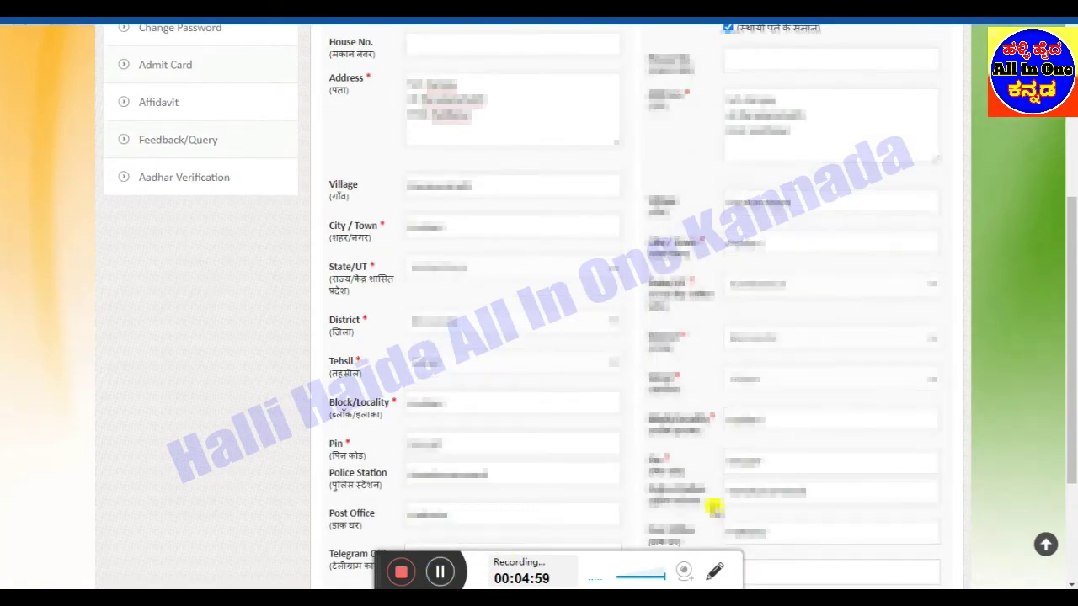
{"action": "scroll", "coordinate": [665, 172], "scroll_direction": "up", "scroll_amount": 1}
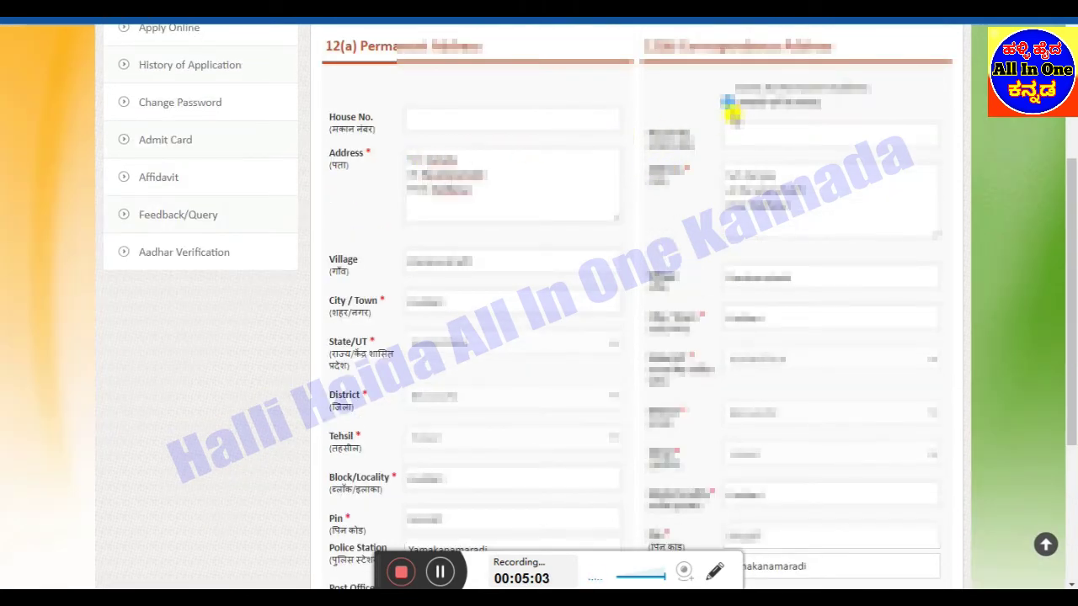
{"action": "scroll", "coordinate": [838, 308], "scroll_direction": "down", "scroll_amount": 3}
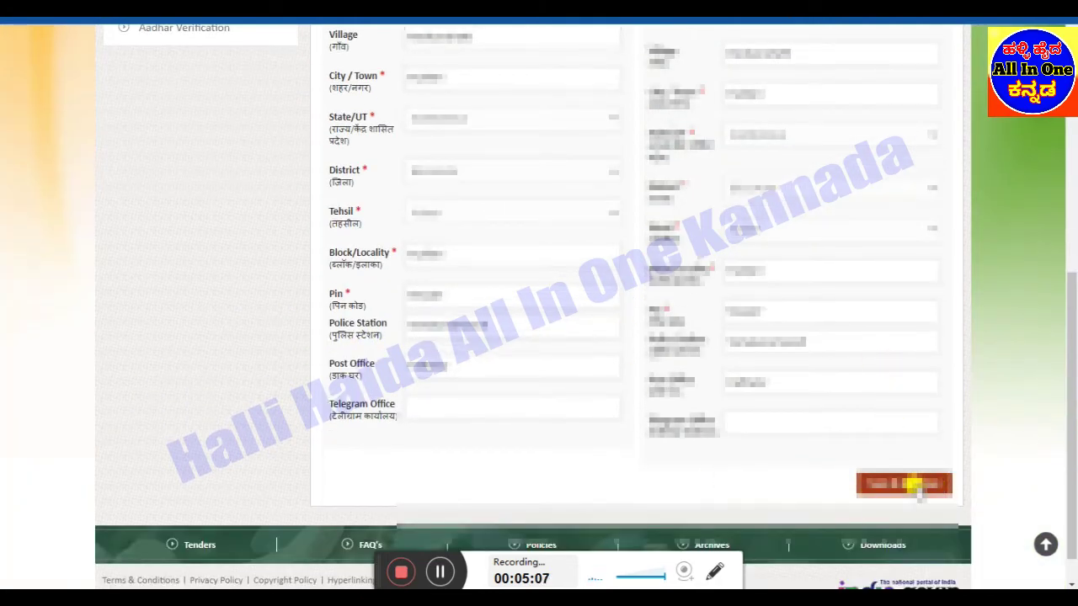
{"action": "left_click", "coordinate": [915, 484]}
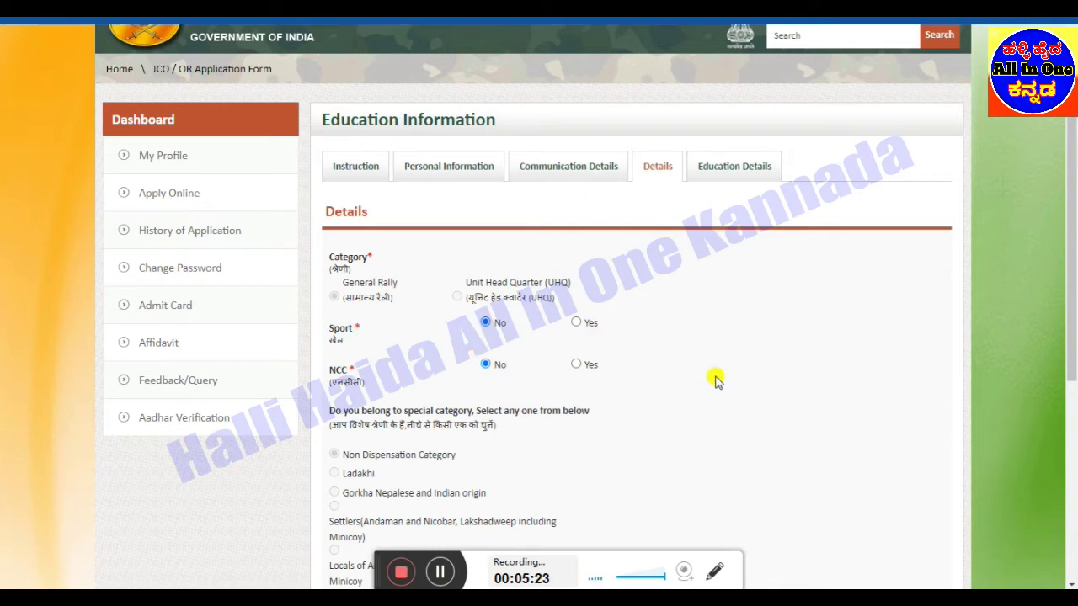
Set the highest qualification to 10th in the Details section, save the section and acknowledge the confirmation
{"action": "scroll", "coordinate": [488, 346], "scroll_direction": "down", "scroll_amount": 5}
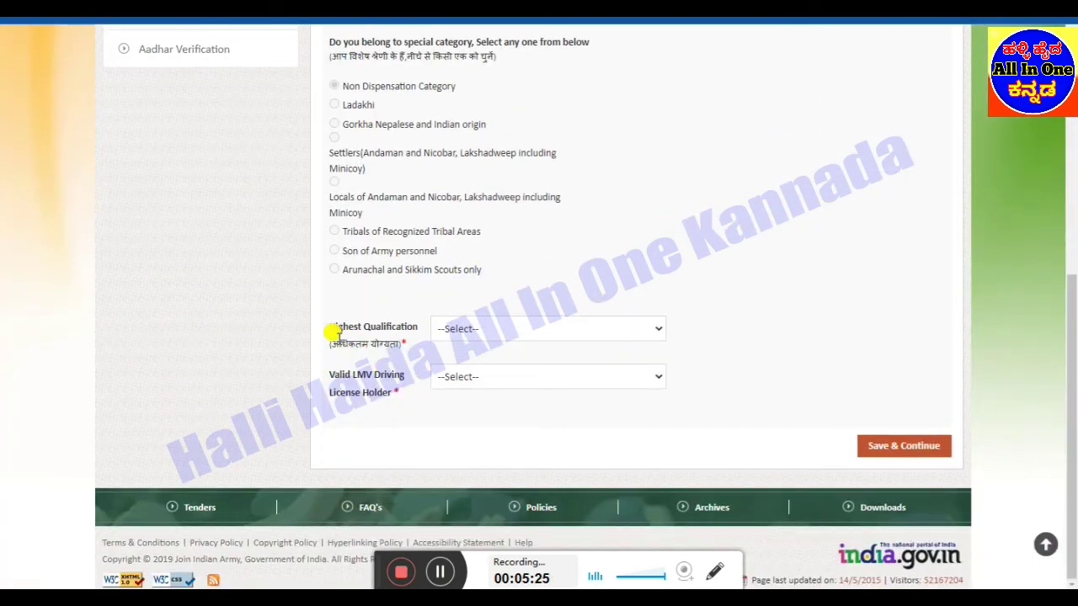
{"action": "left_click", "coordinate": [485, 335]}
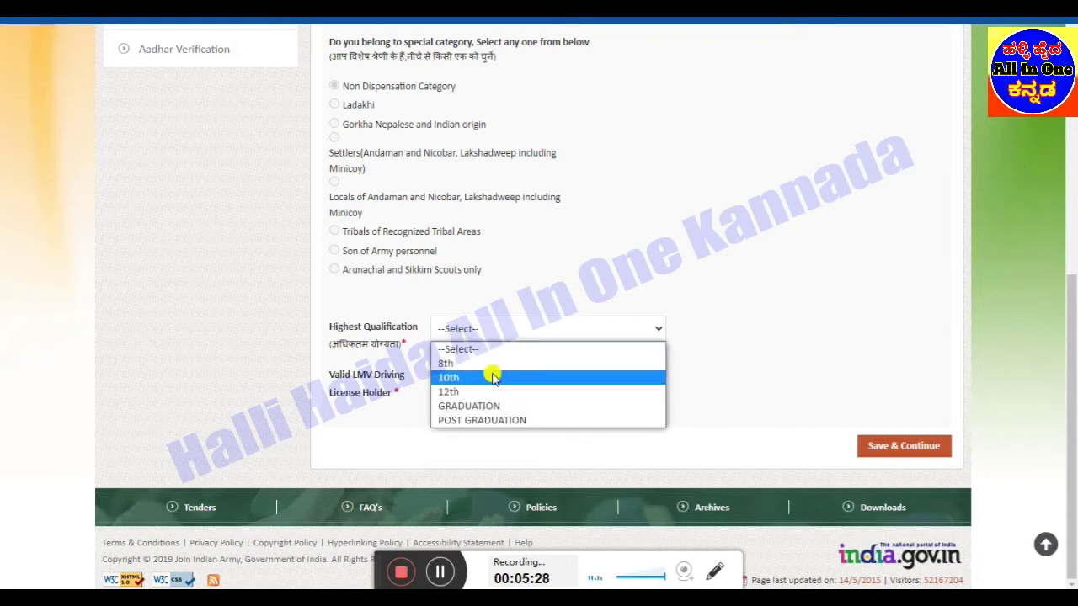
{"action": "left_click", "coordinate": [842, 322]}
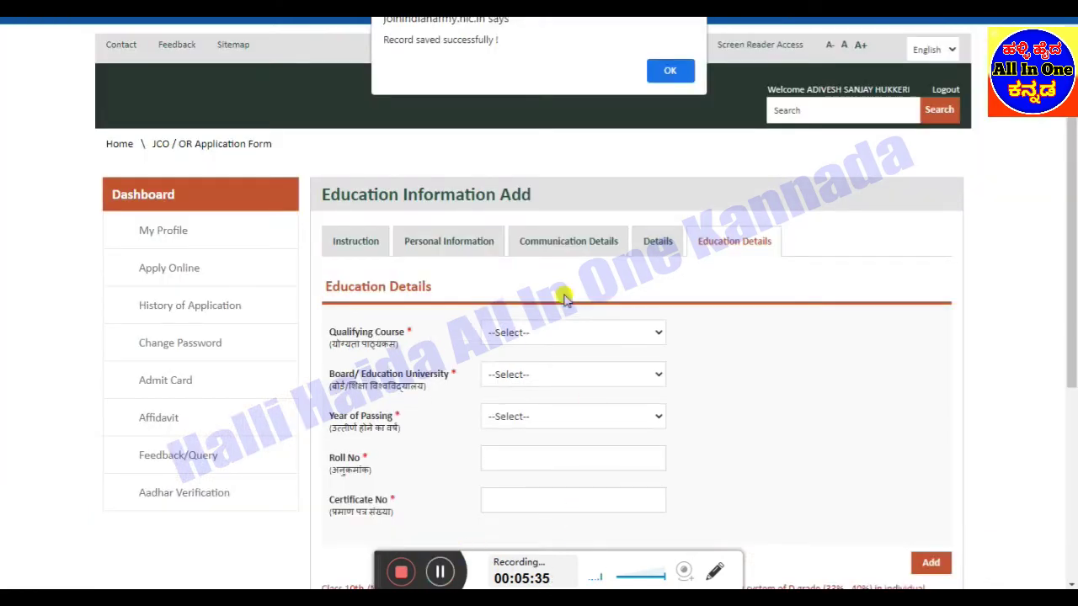
{"action": "left_click", "coordinate": [676, 70]}
Set the qualifying course to 10th and the board to STATE BOARD in the Education Details
{"action": "scroll", "coordinate": [853, 389], "scroll_direction": "down", "scroll_amount": 2}
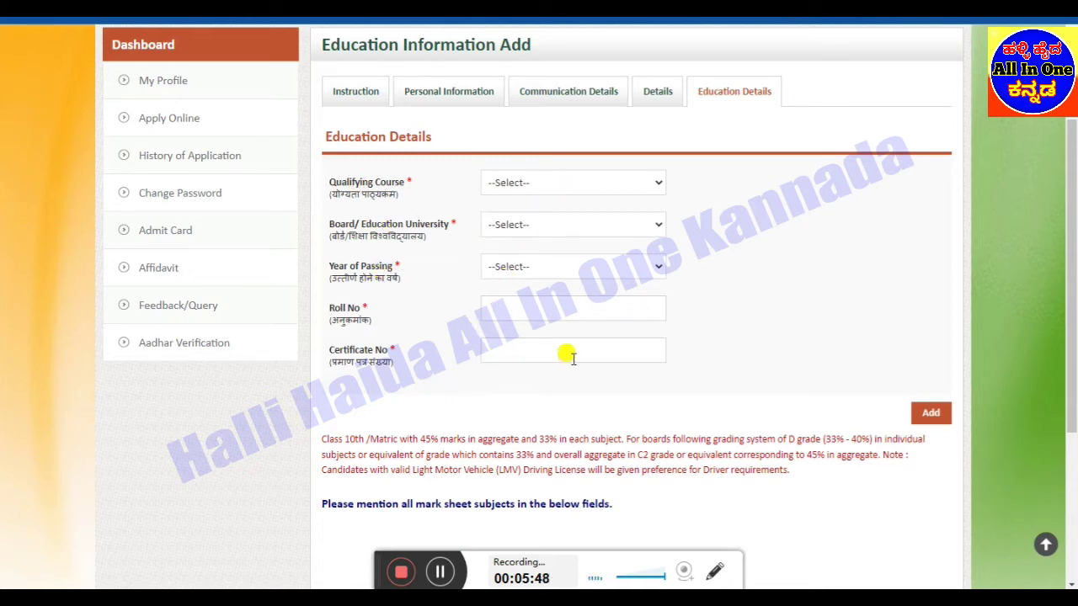
{"action": "left_click", "coordinate": [559, 187]}
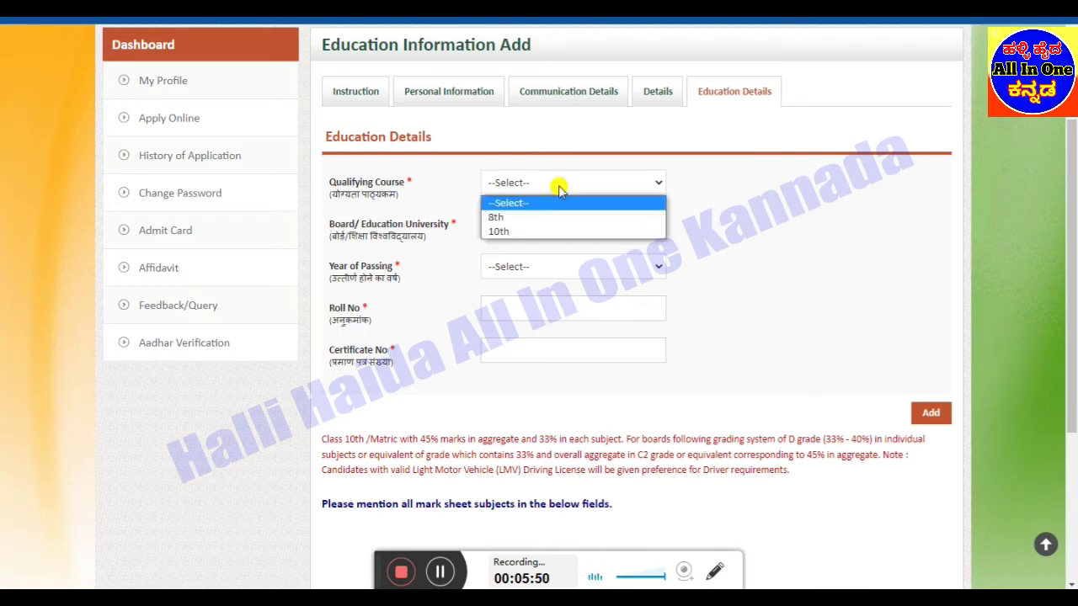
{"action": "left_click", "coordinate": [543, 230]}
{"action": "left_click", "coordinate": [558, 225]}
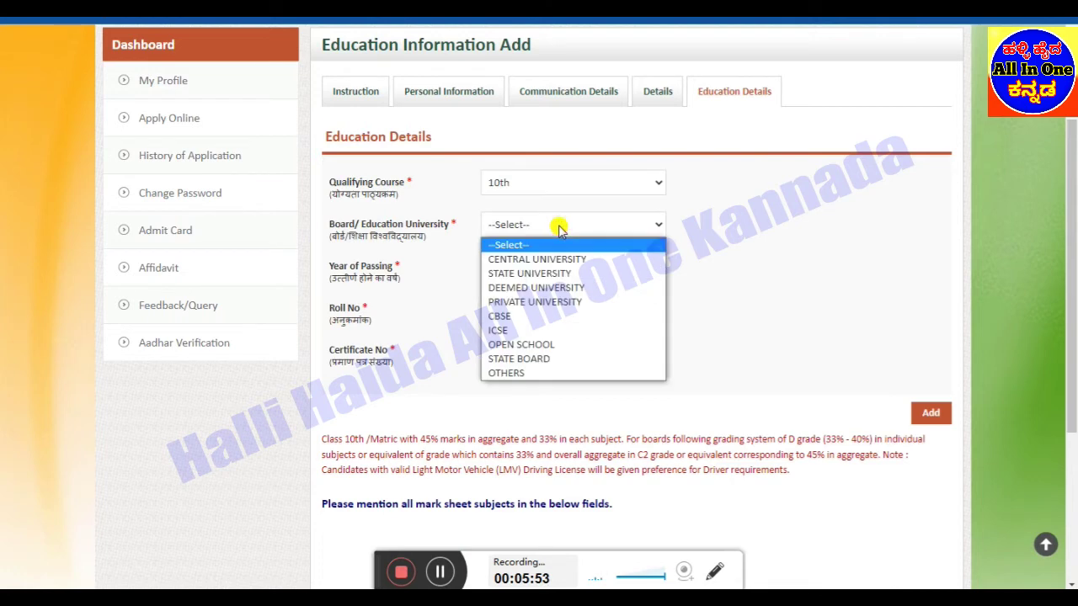
{"action": "left_click", "coordinate": [559, 346]}
{"action": "left_click", "coordinate": [560, 227]}
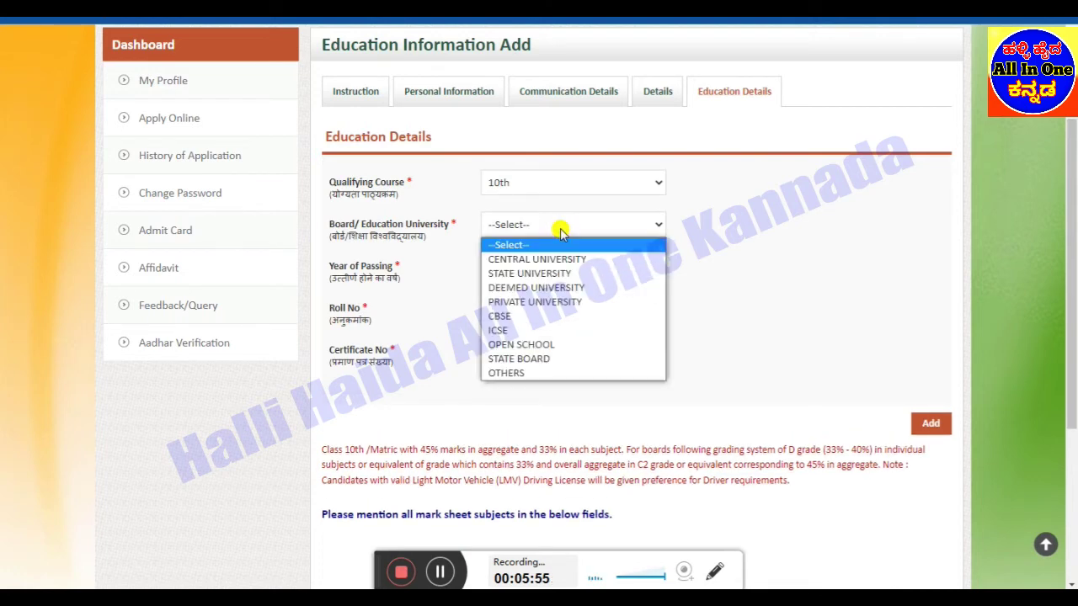
{"action": "left_click", "coordinate": [554, 359]}
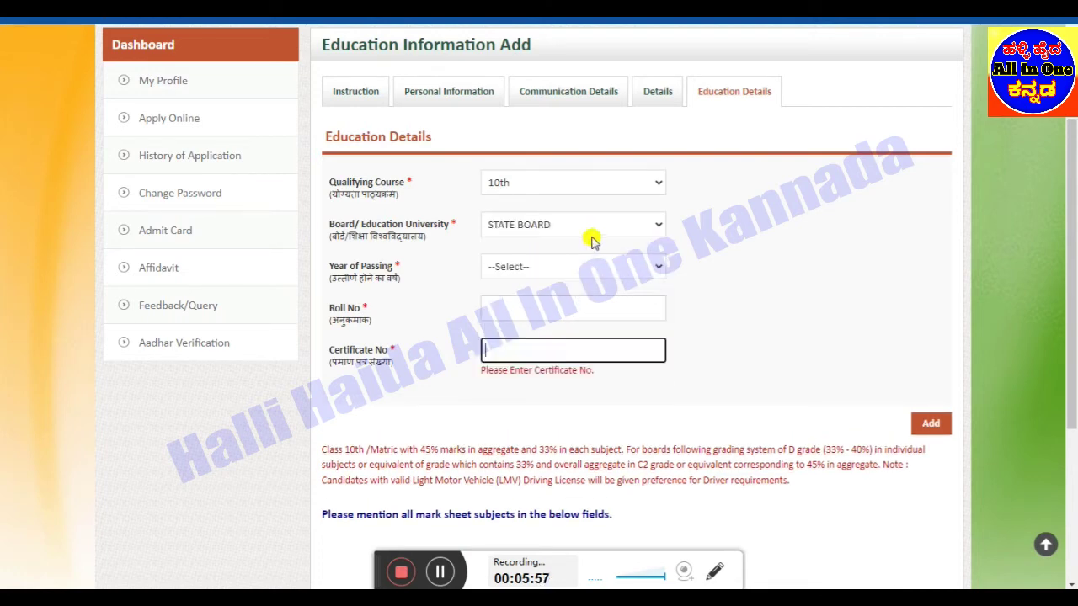
{"action": "left_click", "coordinate": [585, 223]}
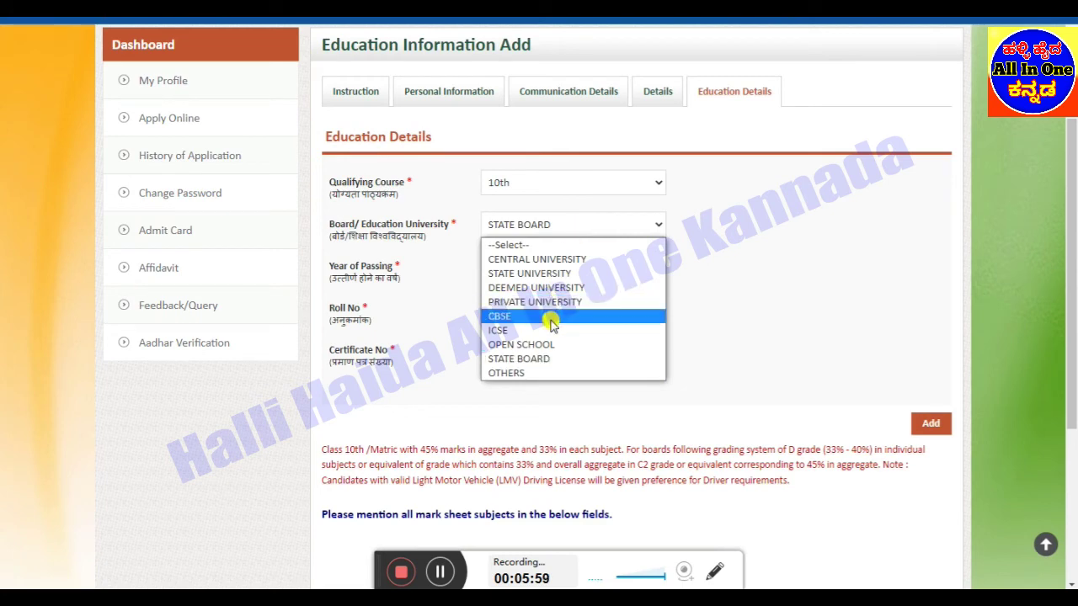
{"action": "left_click", "coordinate": [774, 289]}
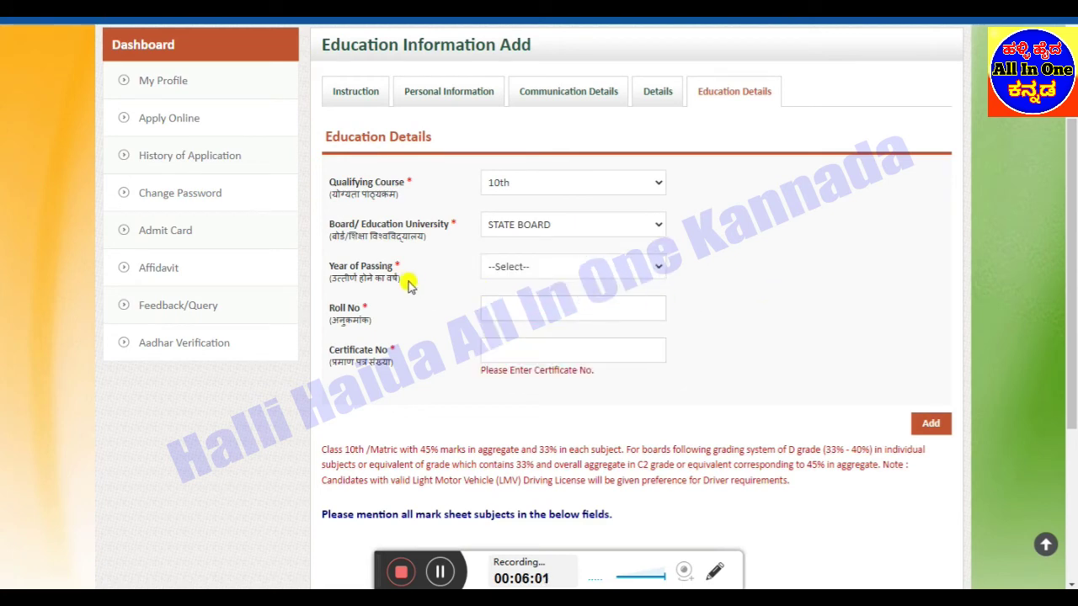
Choose the year of passing, fill in the roll and certificate numbers, add the 10th record and acknowledge the confirmation
{"action": "left_click", "coordinate": [556, 270]}
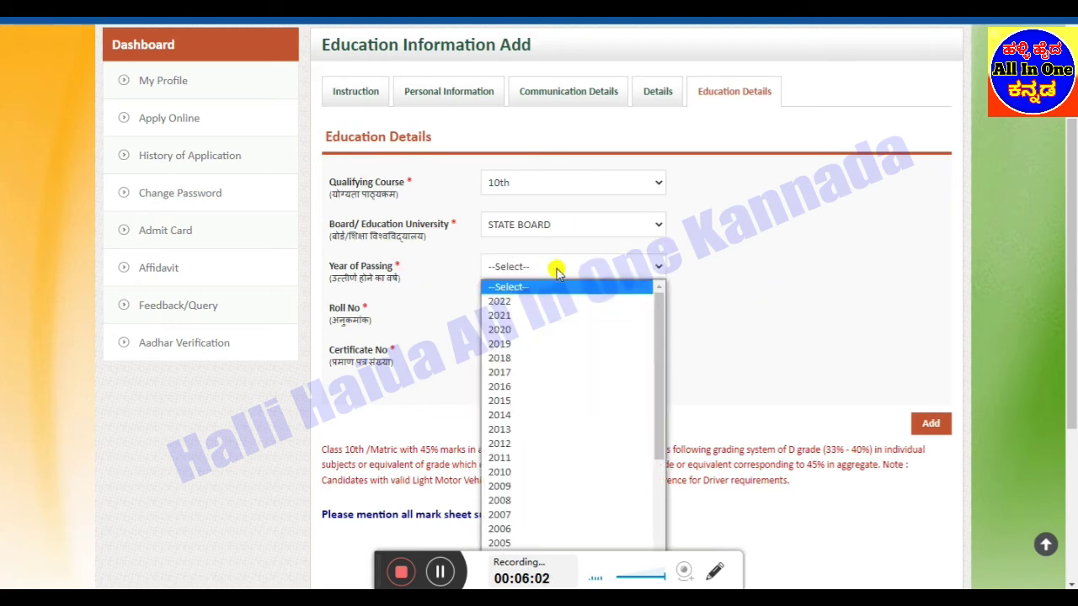
{"action": "left_click", "coordinate": [505, 458]}
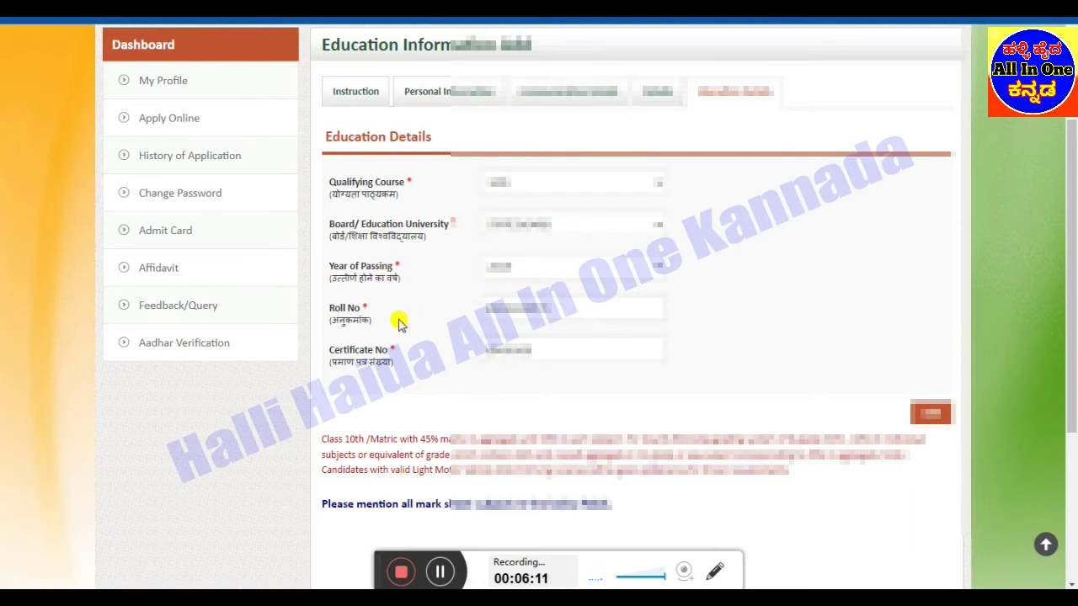
{"action": "scroll", "coordinate": [752, 336], "scroll_direction": "down", "scroll_amount": 1}
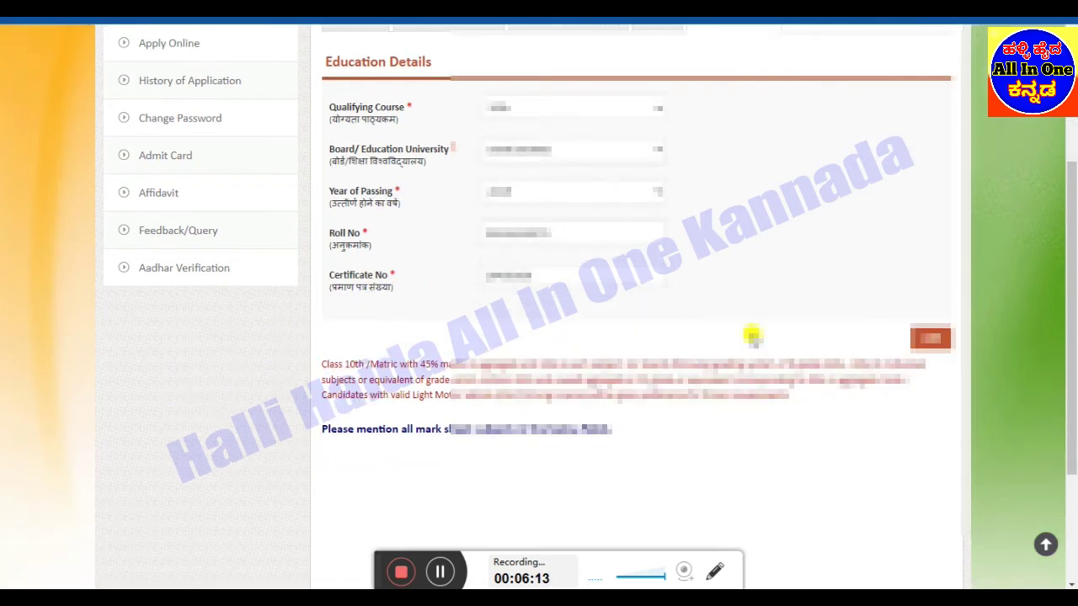
{"action": "left_click", "coordinate": [932, 340]}
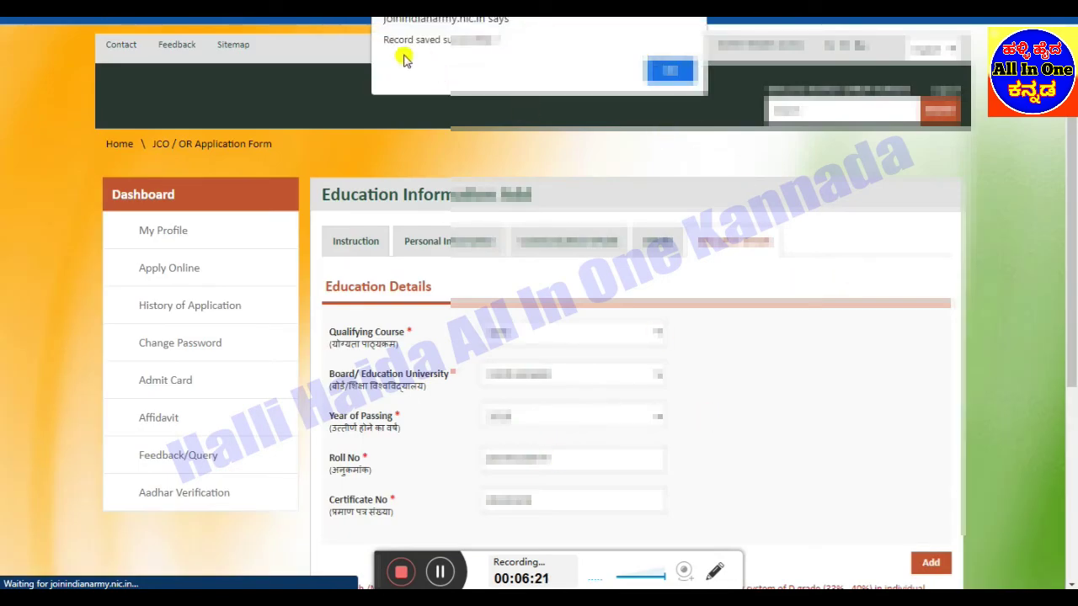
{"action": "left_click", "coordinate": [670, 71]}
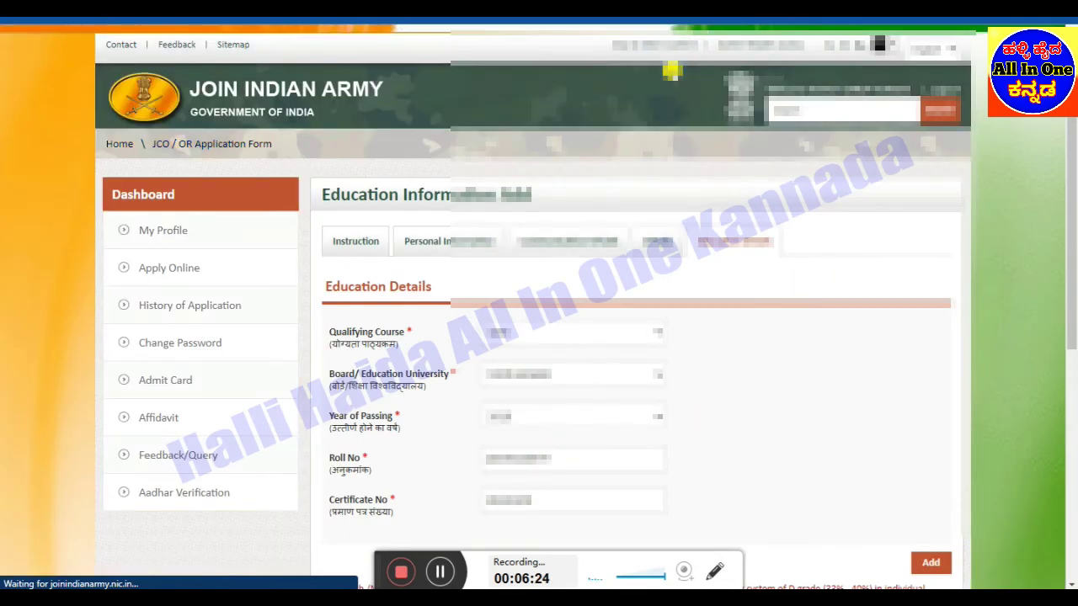
Enter the 10th mark sheet subjects Kannada, English, Hindi, Maths, Science and Social Science with obtained and total marks, using Others for unlisted subjects
{"action": "scroll", "coordinate": [847, 385], "scroll_direction": "down", "scroll_amount": 5}
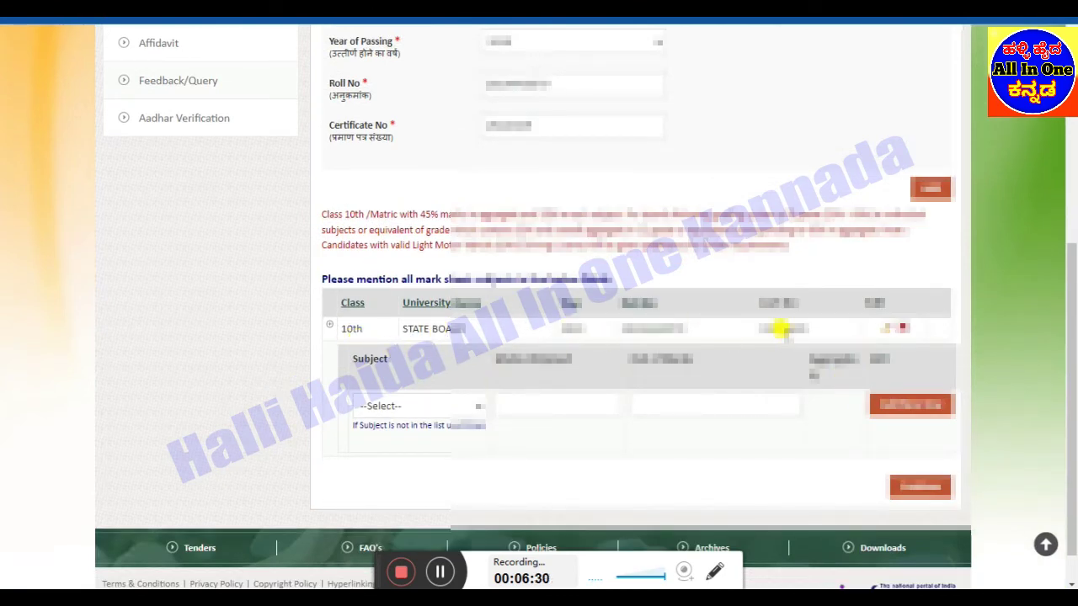
{"action": "scroll", "coordinate": [569, 384], "scroll_direction": "down", "scroll_amount": 1}
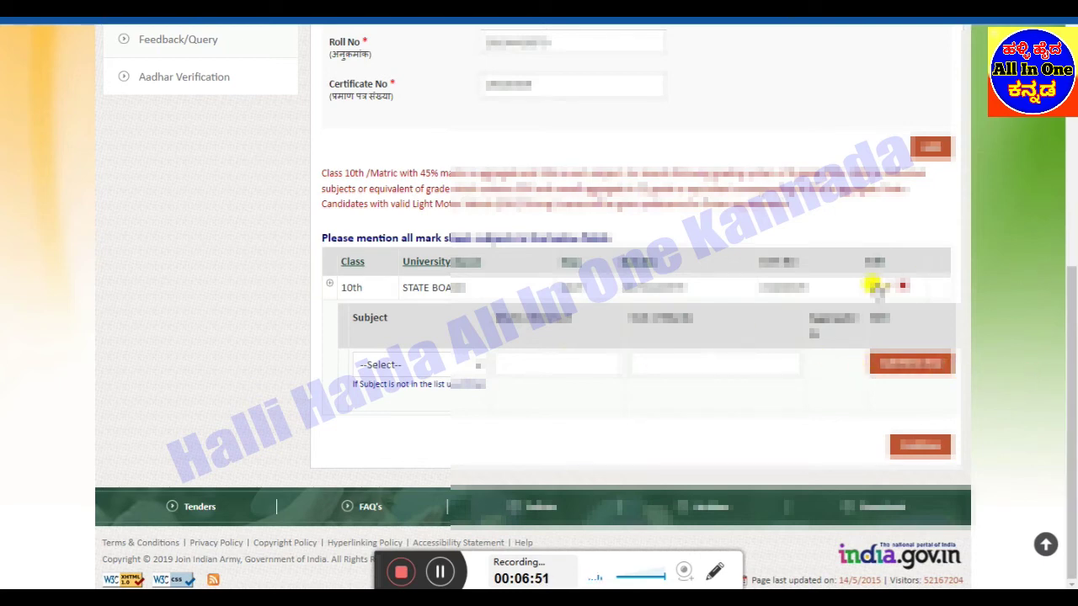
{"action": "left_click", "coordinate": [438, 573]}
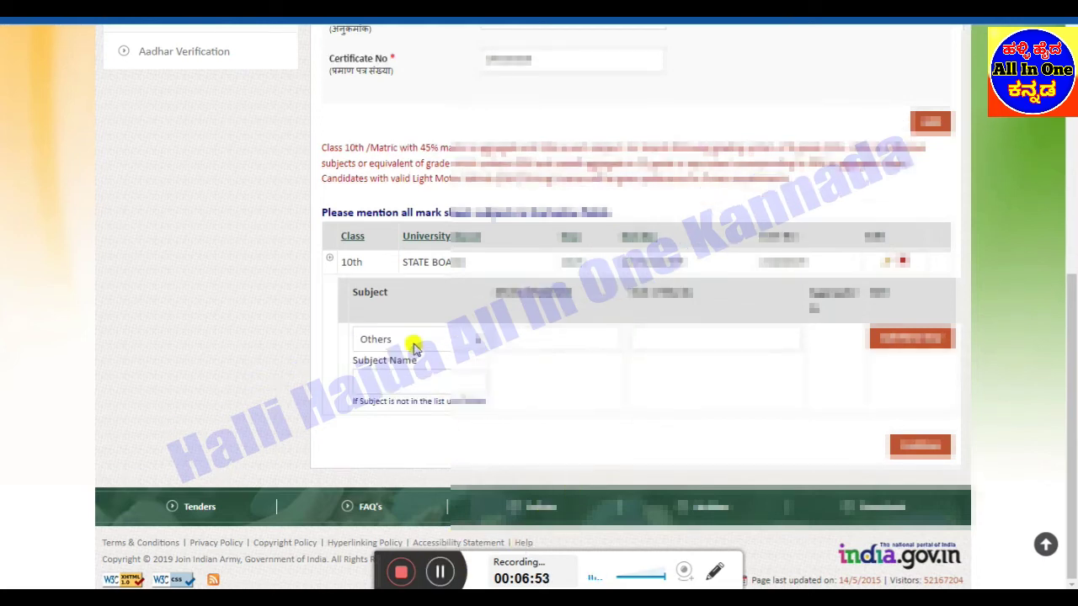
{"action": "left_click", "coordinate": [430, 383]}
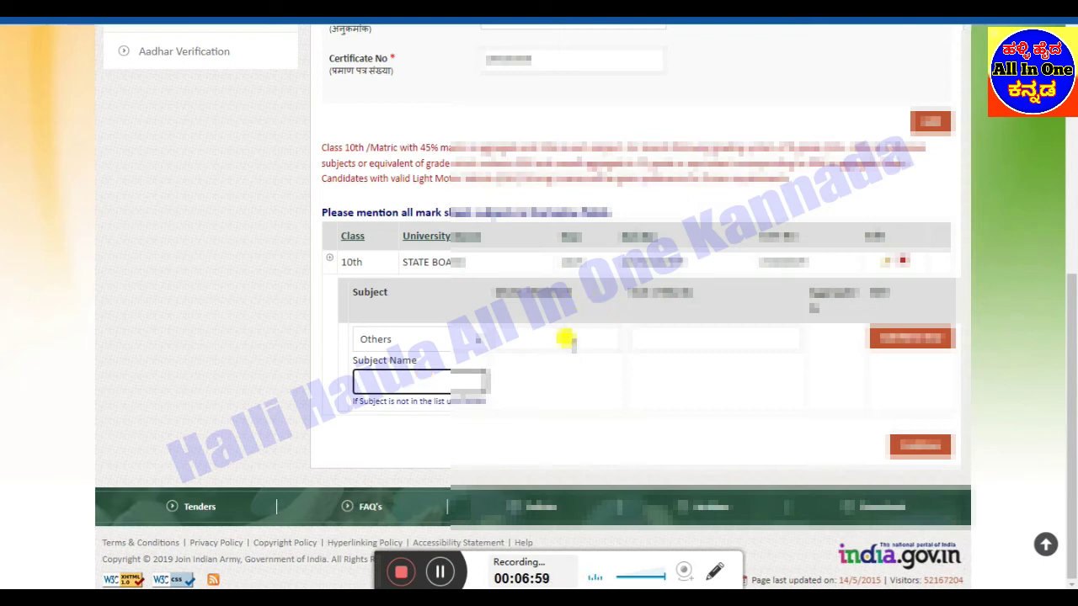
{"action": "left_click", "coordinate": [564, 338]}
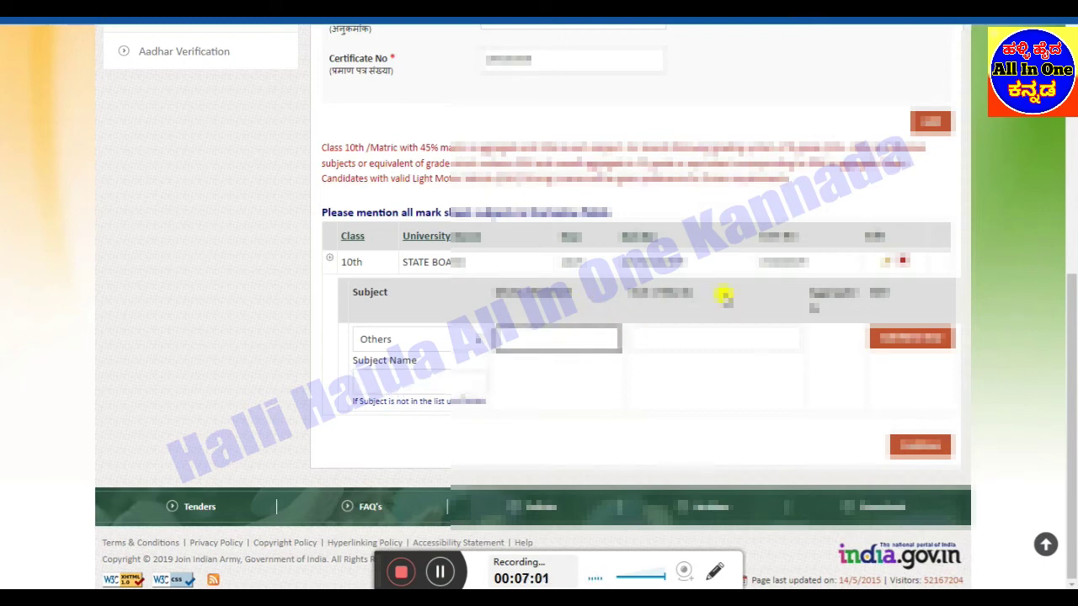
{"action": "left_click", "coordinate": [709, 337]}
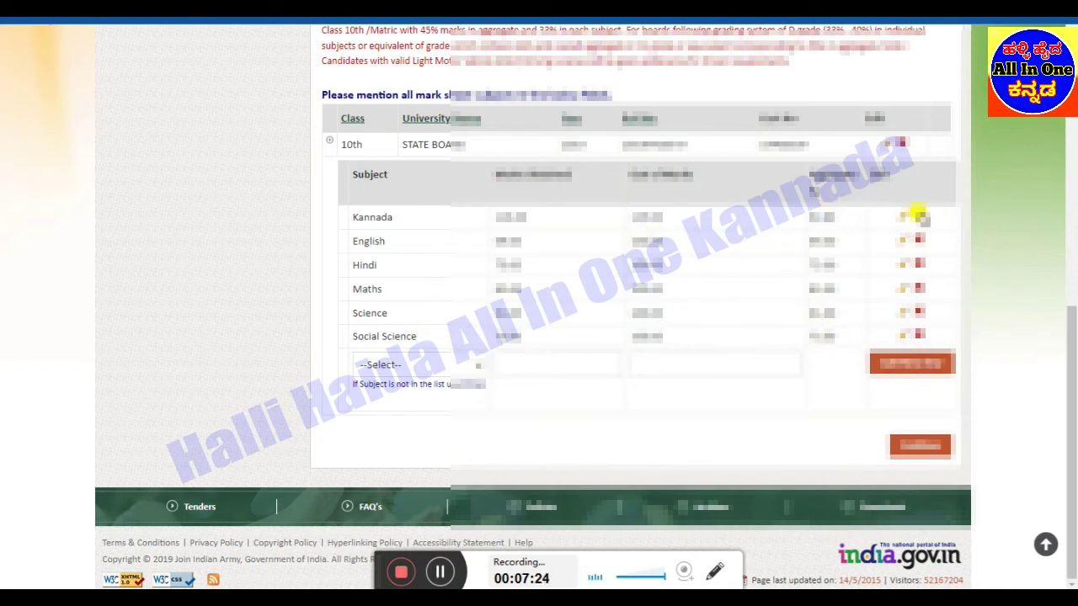
{"action": "left_click", "coordinate": [455, 363]}
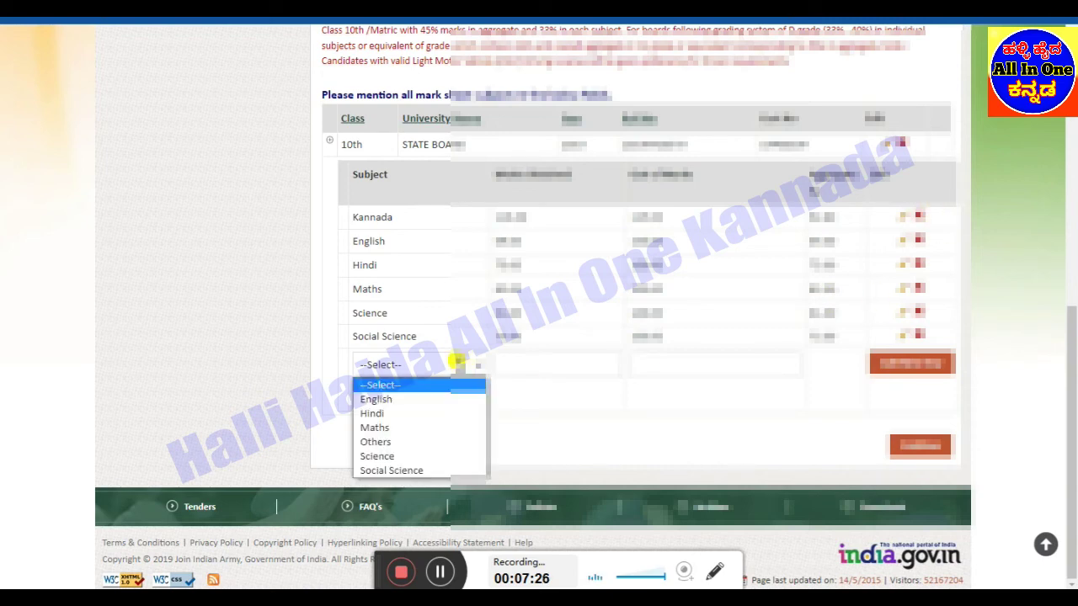
{"action": "left_click", "coordinate": [455, 363]}
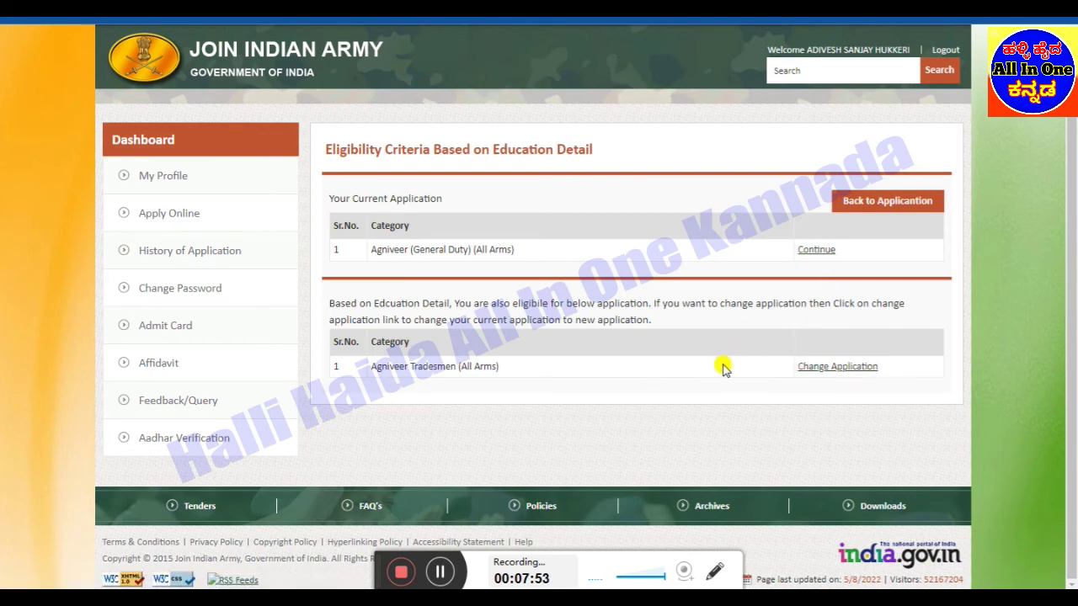
Proceed from the eligibility page to the application summary and check the personal, address, category and educational details and the instructions
{"action": "left_click", "coordinate": [837, 366]}
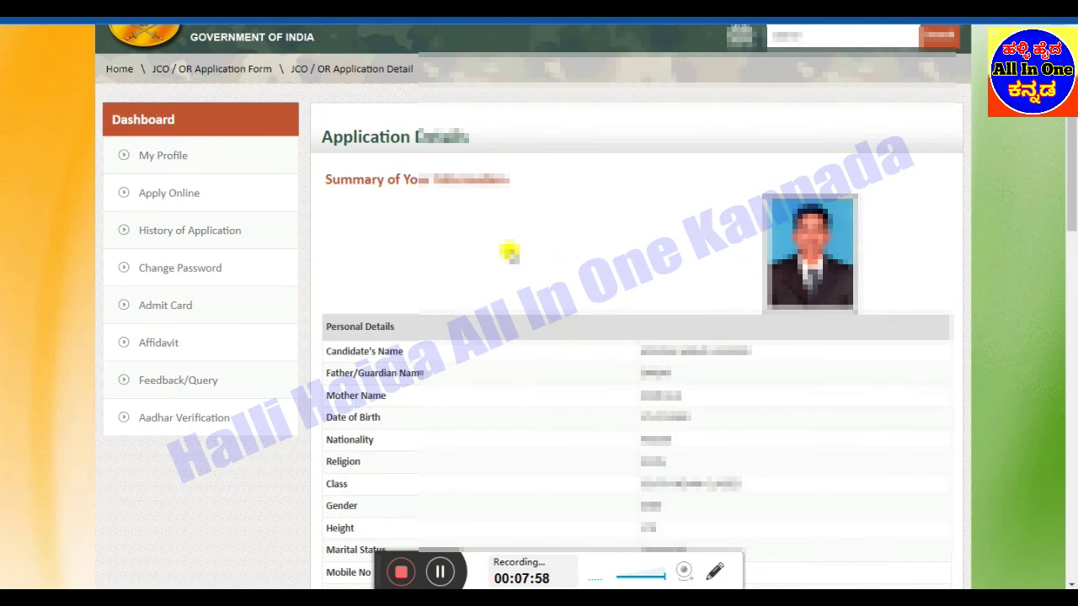
{"action": "scroll", "coordinate": [921, 332], "scroll_direction": "down", "scroll_amount": 5}
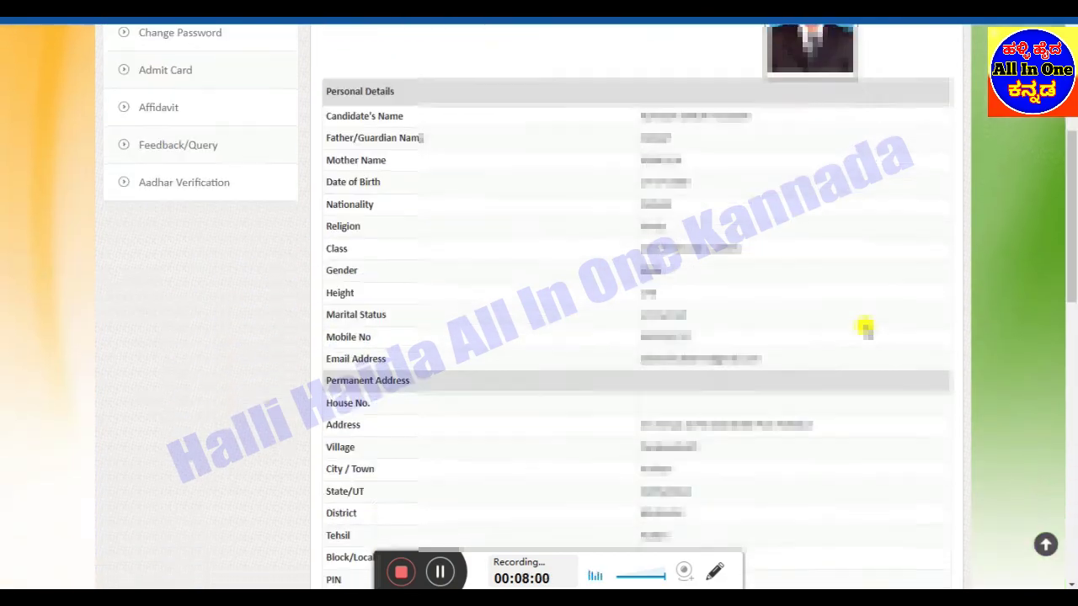
{"action": "scroll", "coordinate": [865, 329], "scroll_direction": "down", "scroll_amount": 7}
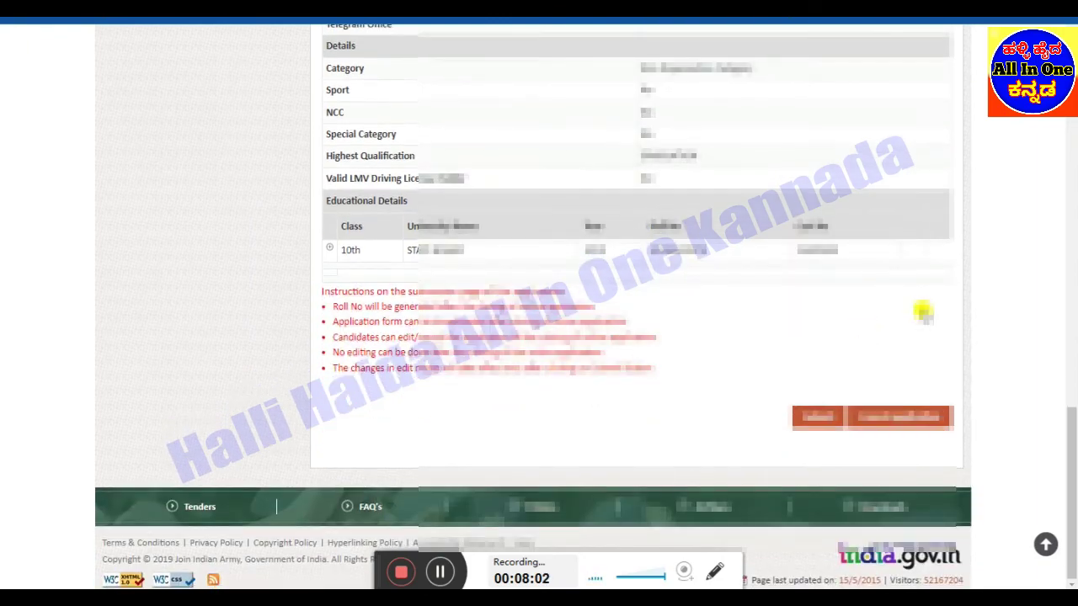
{"action": "scroll", "coordinate": [831, 363], "scroll_direction": "up", "scroll_amount": 6}
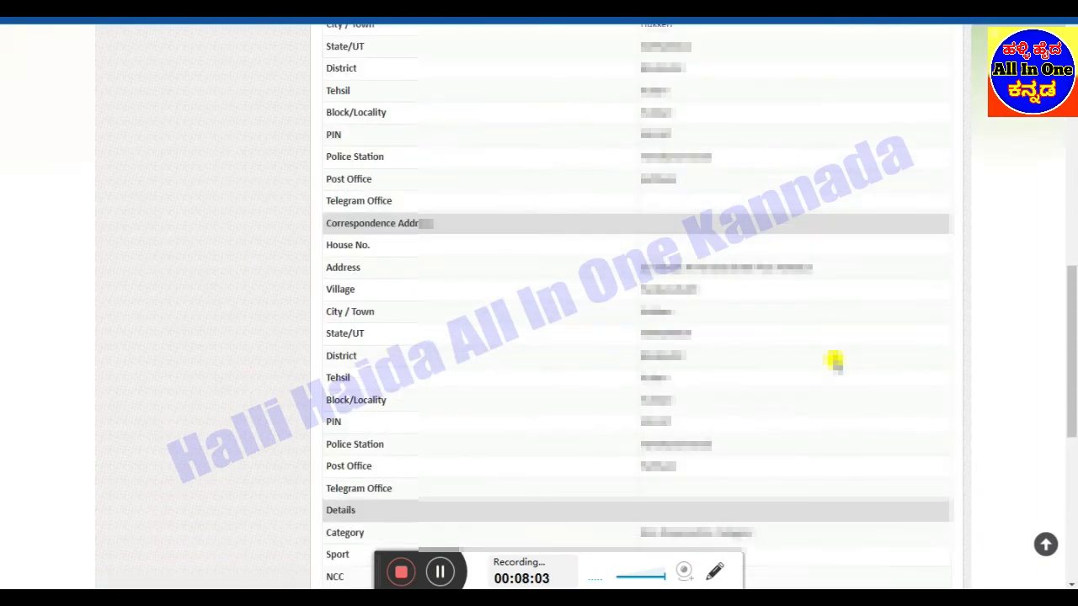
{"action": "scroll", "coordinate": [833, 362], "scroll_direction": "up", "scroll_amount": 4}
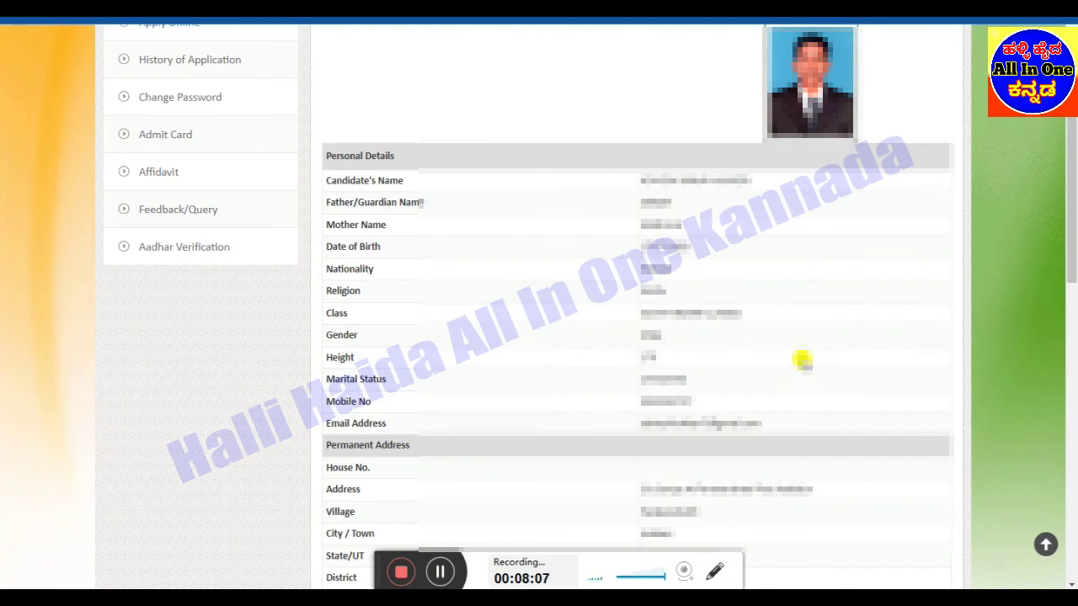
{"action": "scroll", "coordinate": [800, 357], "scroll_direction": "down", "scroll_amount": 3}
{"action": "scroll", "coordinate": [801, 360], "scroll_direction": "down", "scroll_amount": 5}
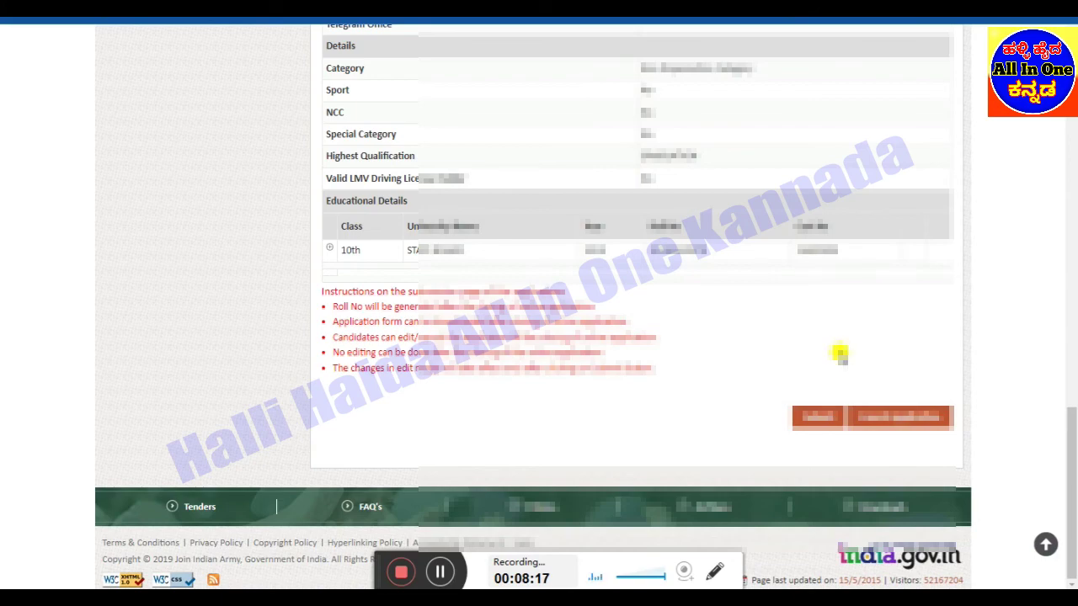
{"action": "left_click", "coordinate": [439, 571]}
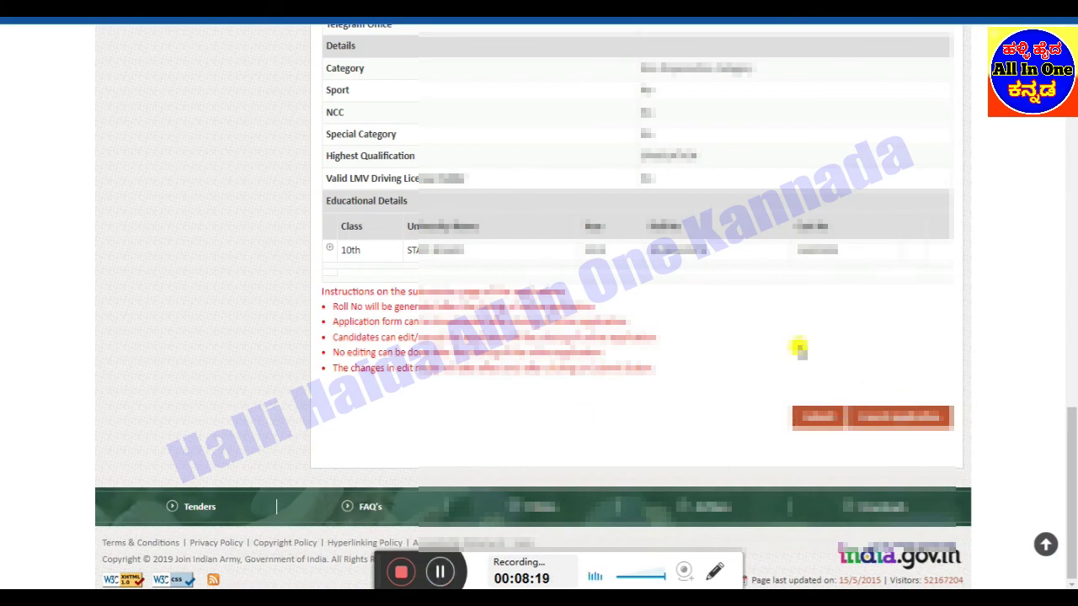
{"action": "scroll", "coordinate": [734, 396], "scroll_direction": "up", "scroll_amount": 5}
{"action": "scroll", "coordinate": [733, 394], "scroll_direction": "down", "scroll_amount": 5}
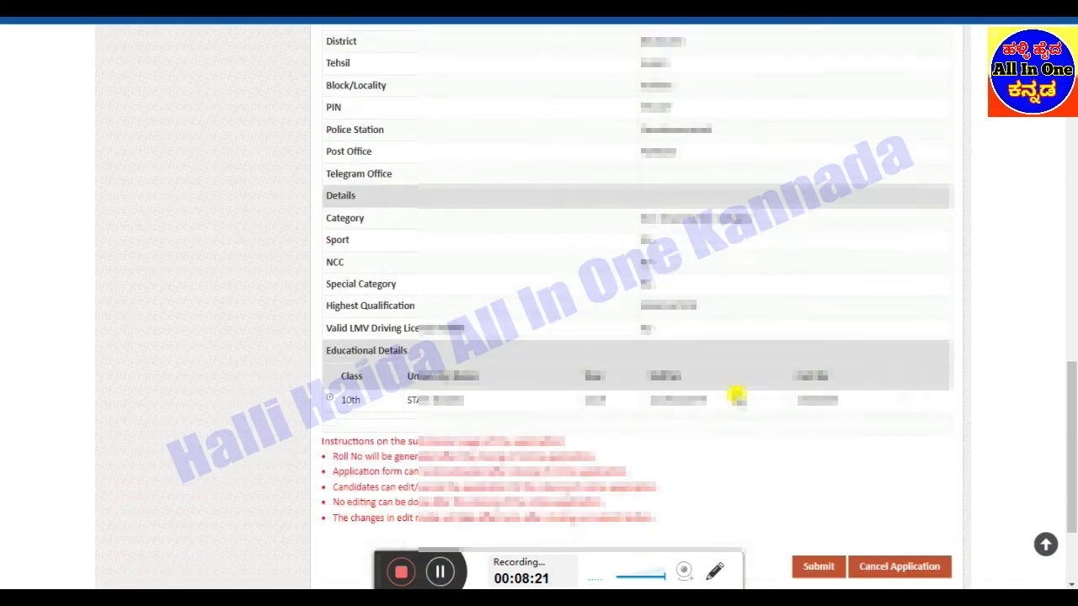
Submit the application, confirm the submission and acknowledge the resulting message
{"action": "left_click", "coordinate": [817, 418]}
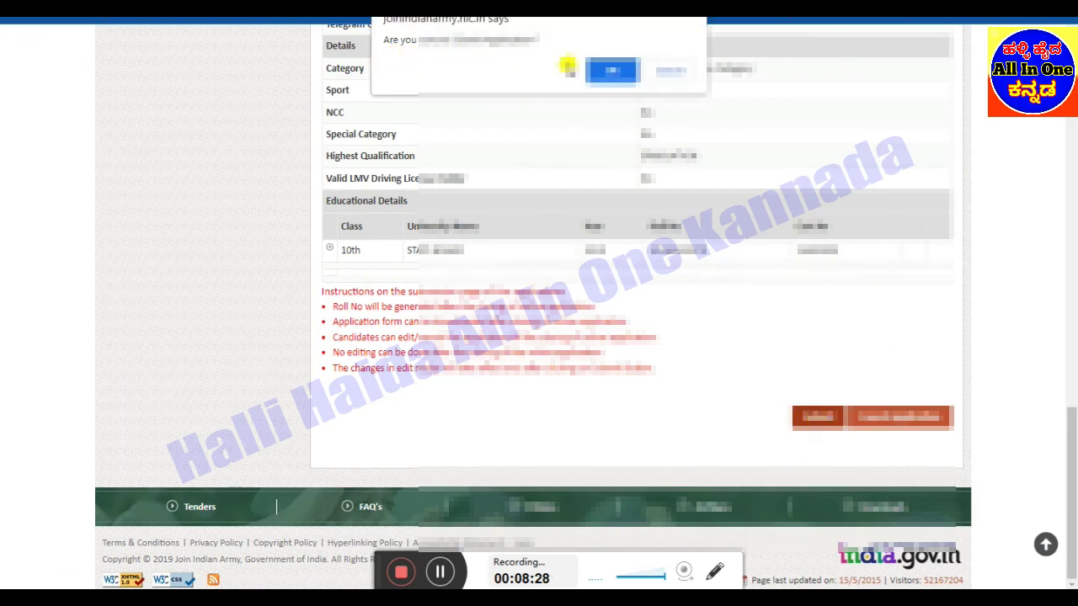
{"action": "left_click", "coordinate": [614, 72]}
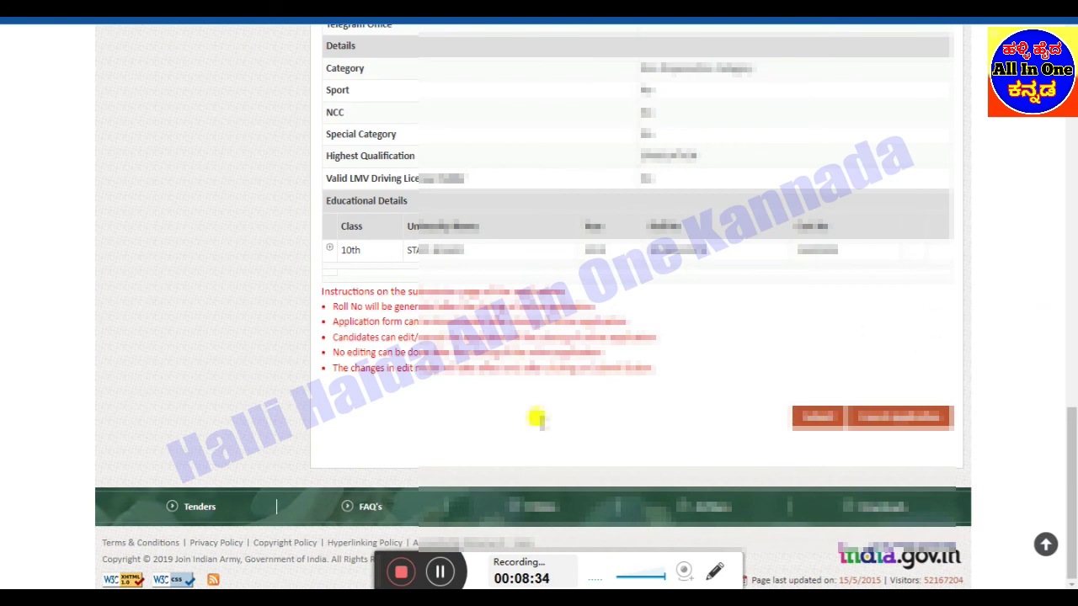
{"action": "left_click", "coordinate": [441, 576]}
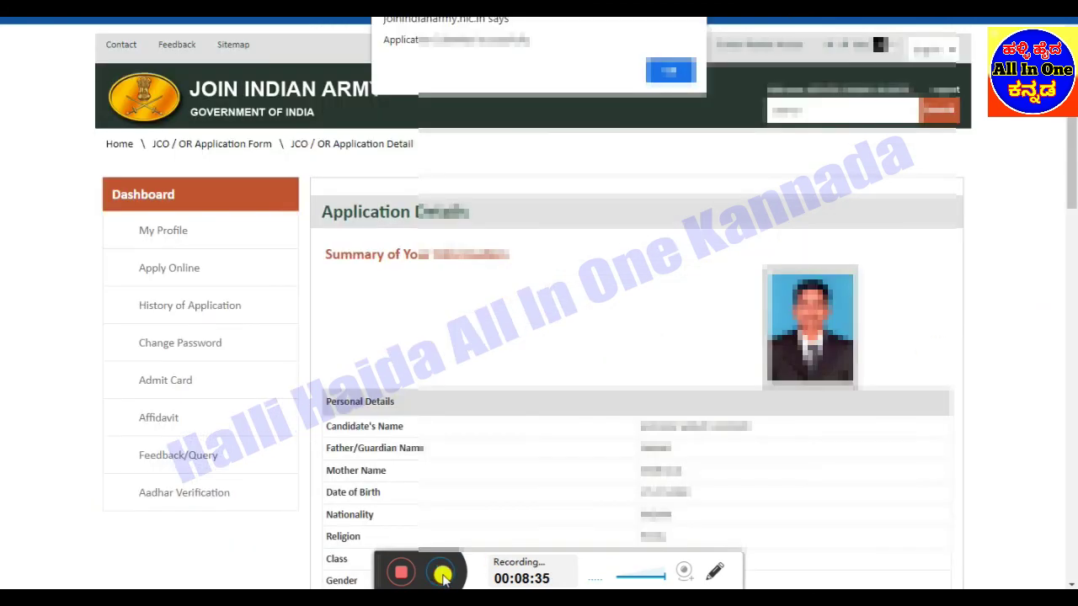
{"action": "left_click", "coordinate": [441, 576]}
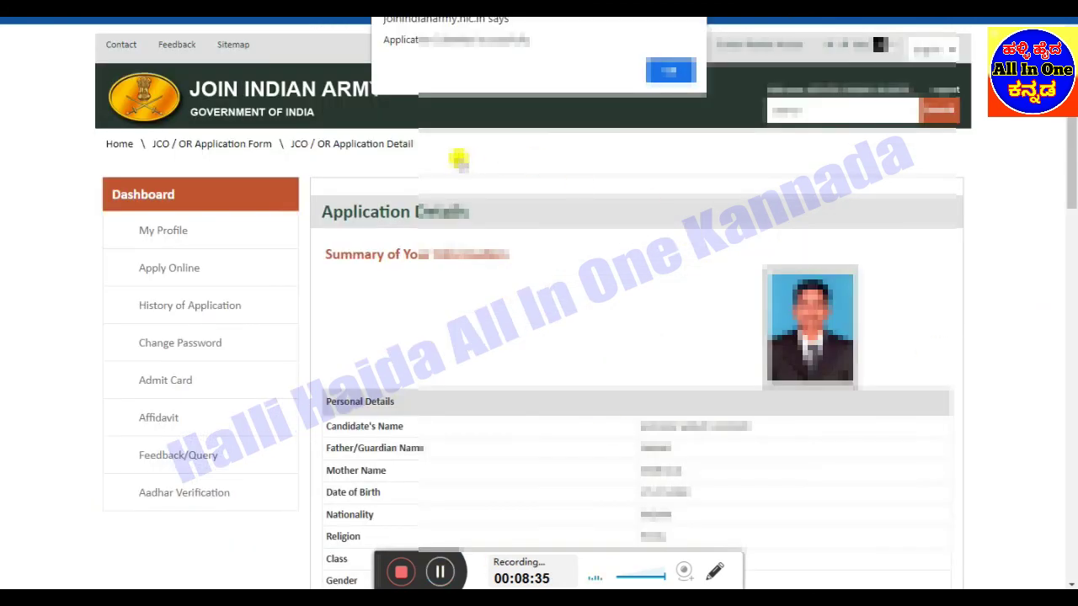
{"action": "left_click_drag", "start_coordinate": [384, 39], "coordinate": [569, 69]}
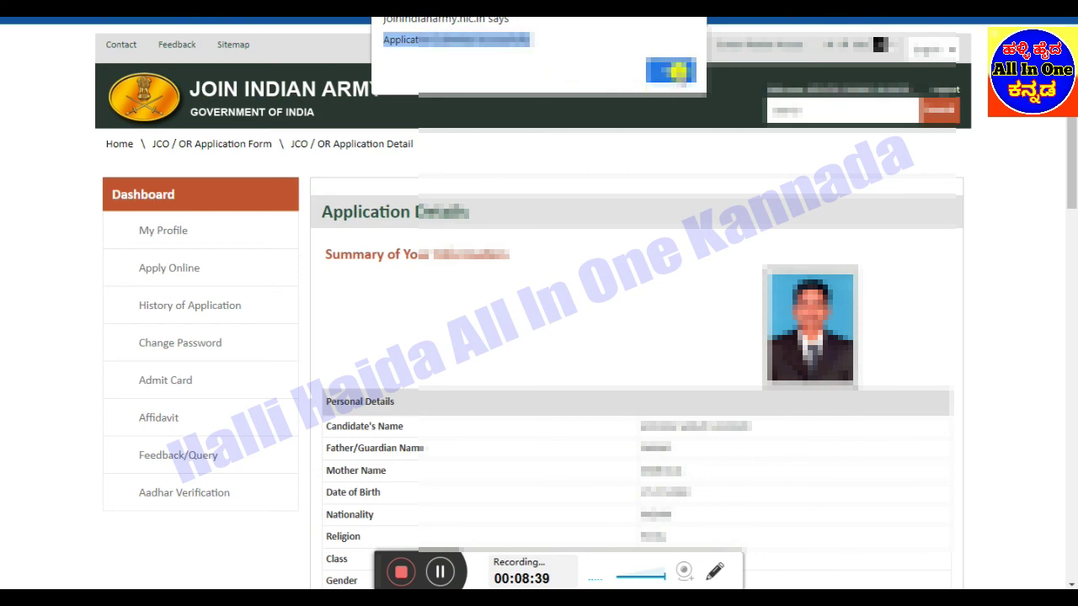
{"action": "left_click", "coordinate": [675, 72]}
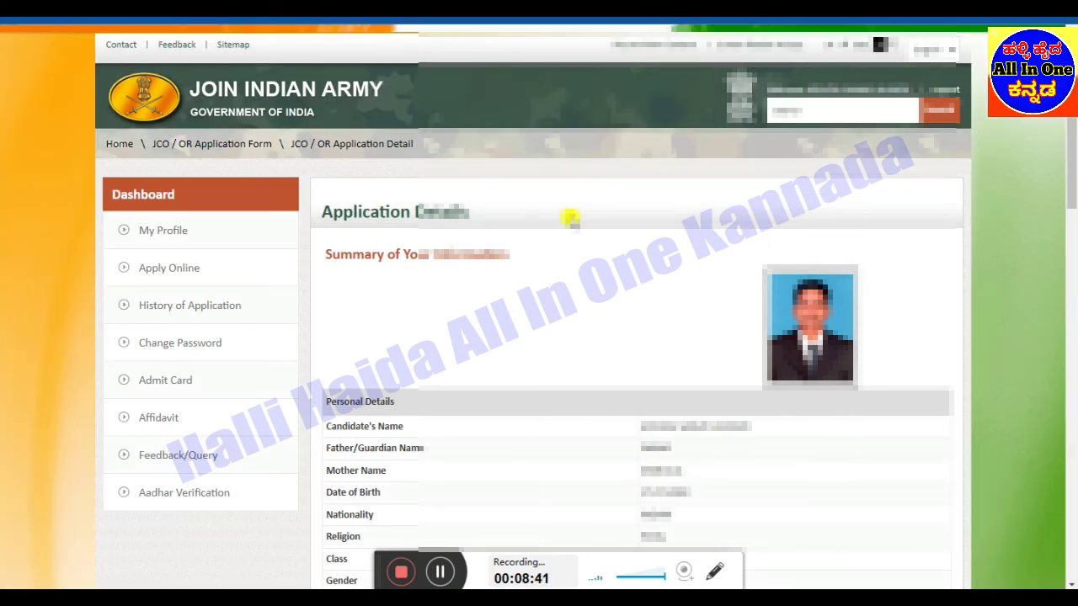
{"action": "scroll", "coordinate": [1018, 316], "scroll_direction": "down", "scroll_amount": 10}
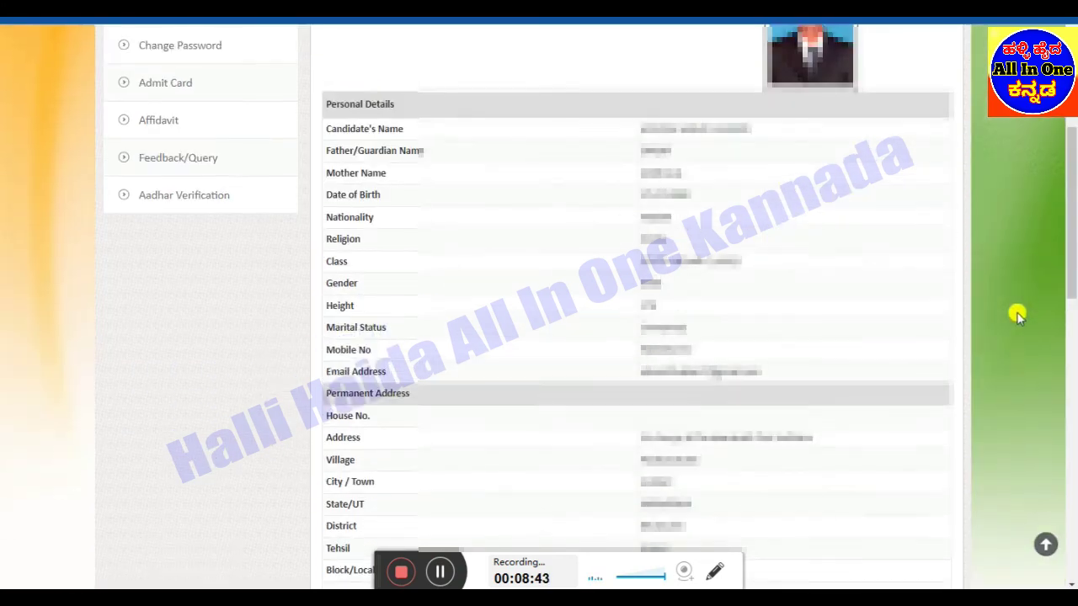
Review the submitted application summary, including personal, address, category and educational details and the submission instructions
{"action": "scroll", "coordinate": [988, 330], "scroll_direction": "down", "scroll_amount": 5}
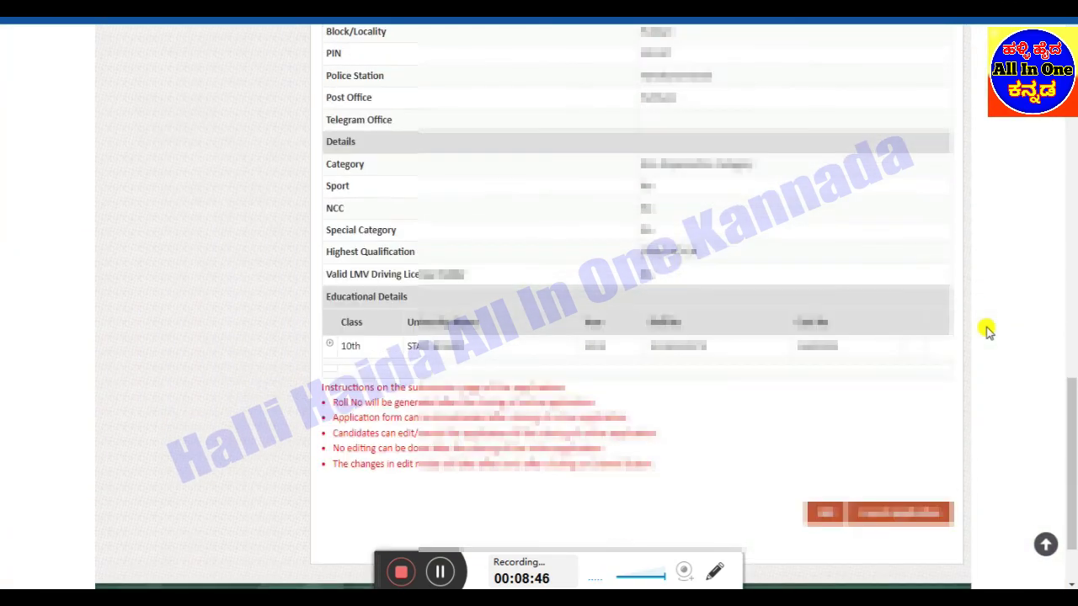
{"action": "scroll", "coordinate": [682, 373], "scroll_direction": "up", "scroll_amount": 2}
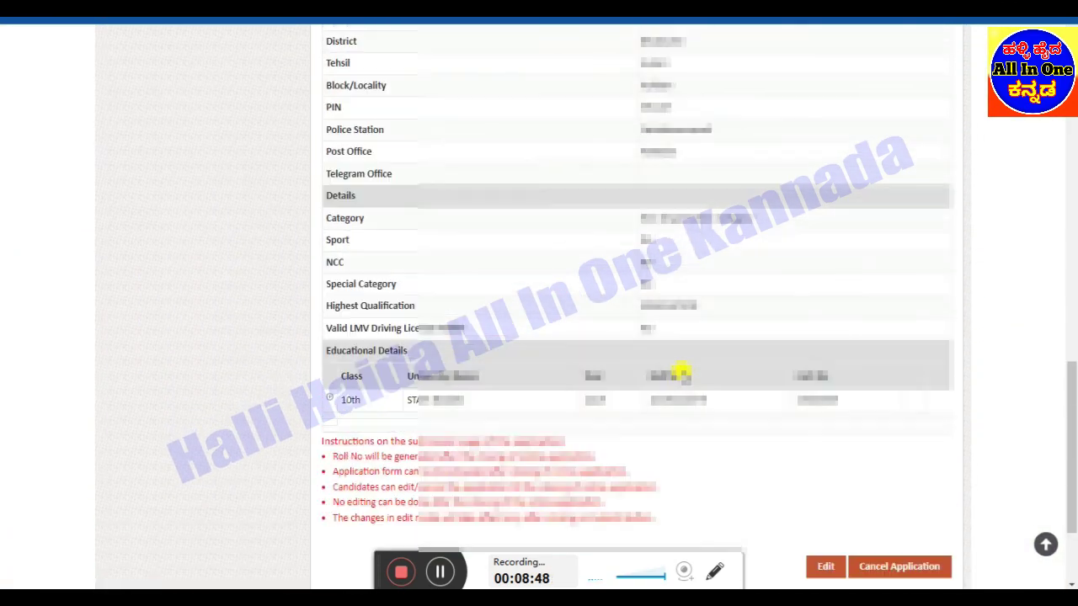
{"action": "left_click", "coordinate": [442, 573]}
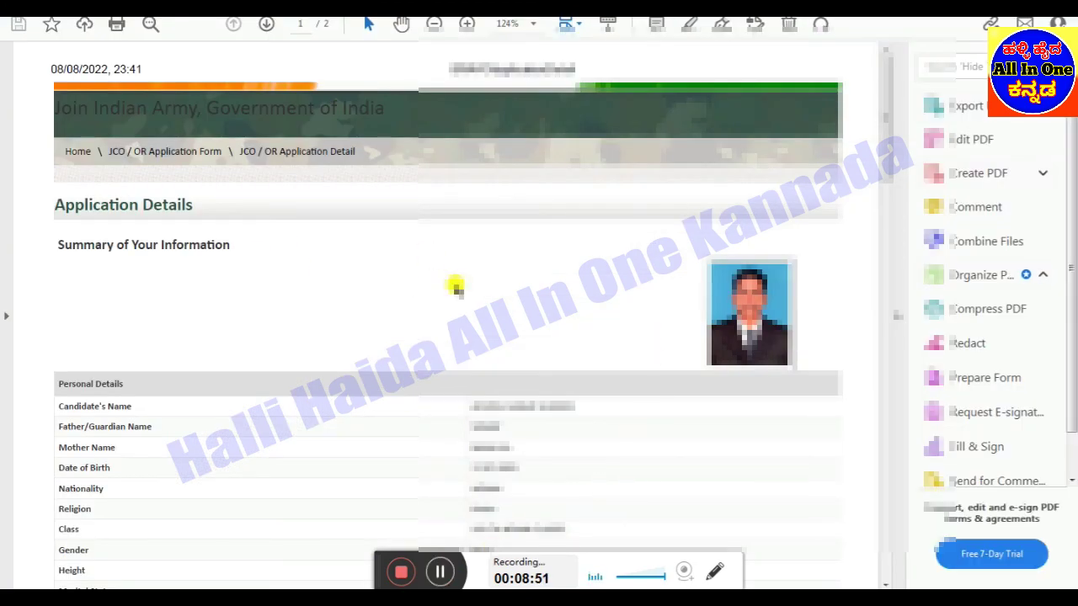
Read through the two-page PDF copy of the application details, from the personal details to the educational details and submission instructions
{"action": "scroll", "coordinate": [454, 288], "scroll_direction": "down", "scroll_amount": 10}
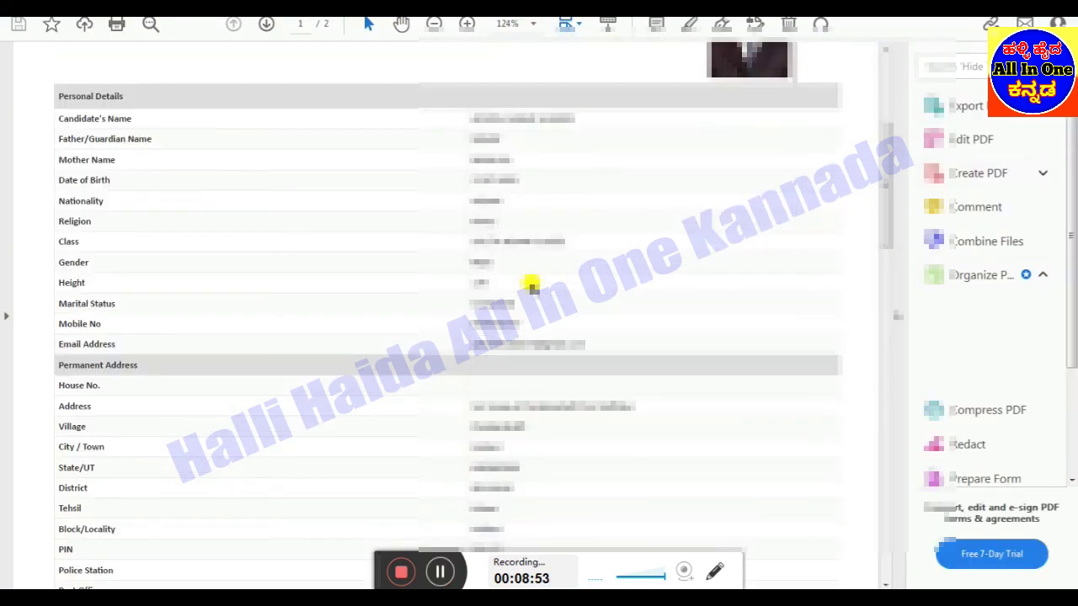
{"action": "scroll", "coordinate": [532, 286], "scroll_direction": "down", "scroll_amount": 6}
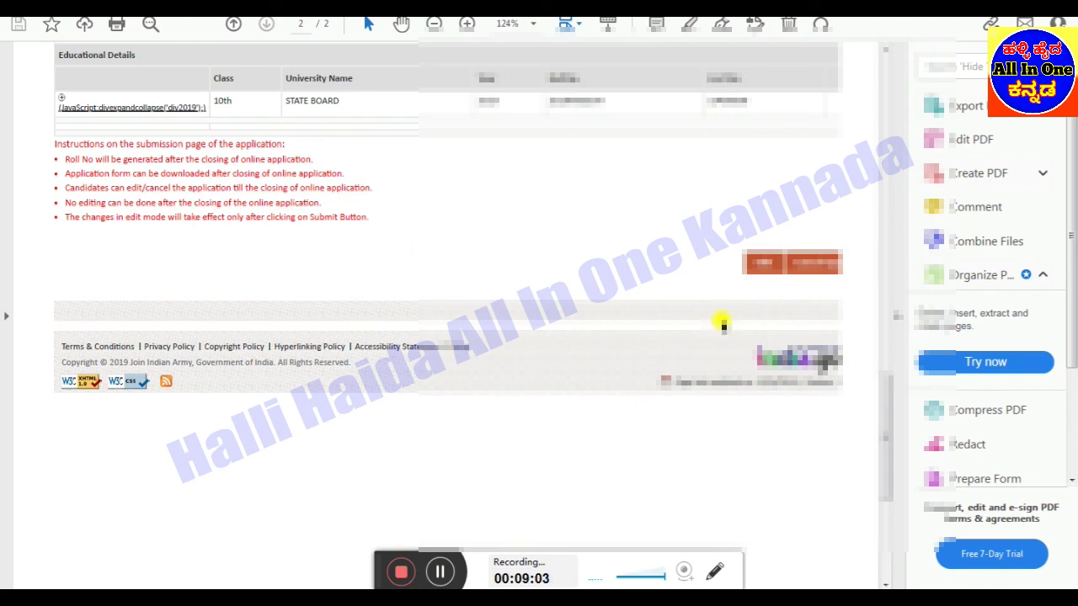
{"action": "scroll", "coordinate": [539, 397], "scroll_direction": "up", "scroll_amount": 5}
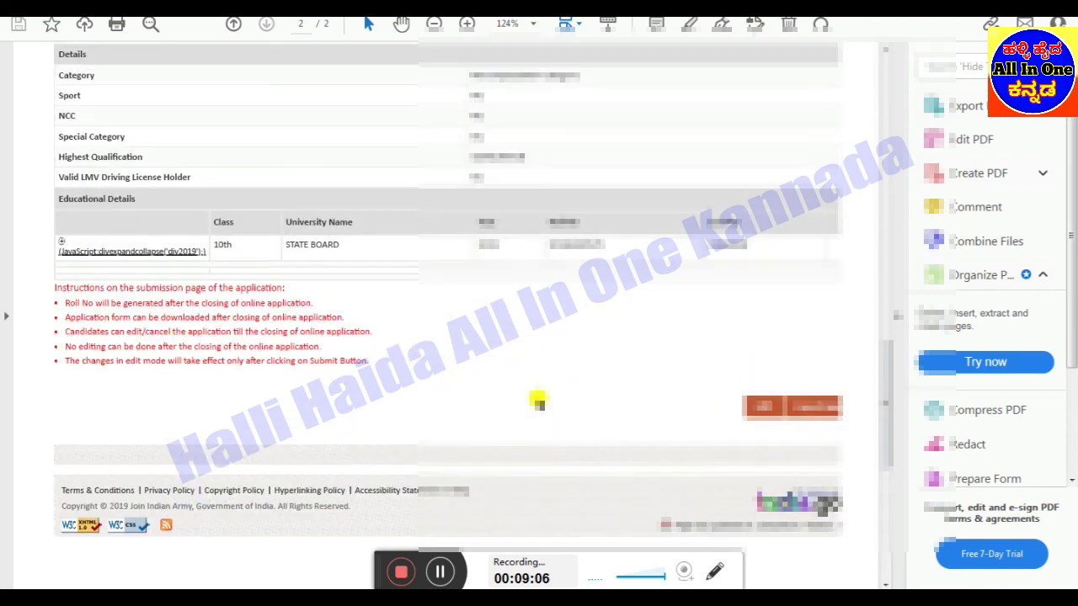
{"action": "left_click", "coordinate": [441, 571]}
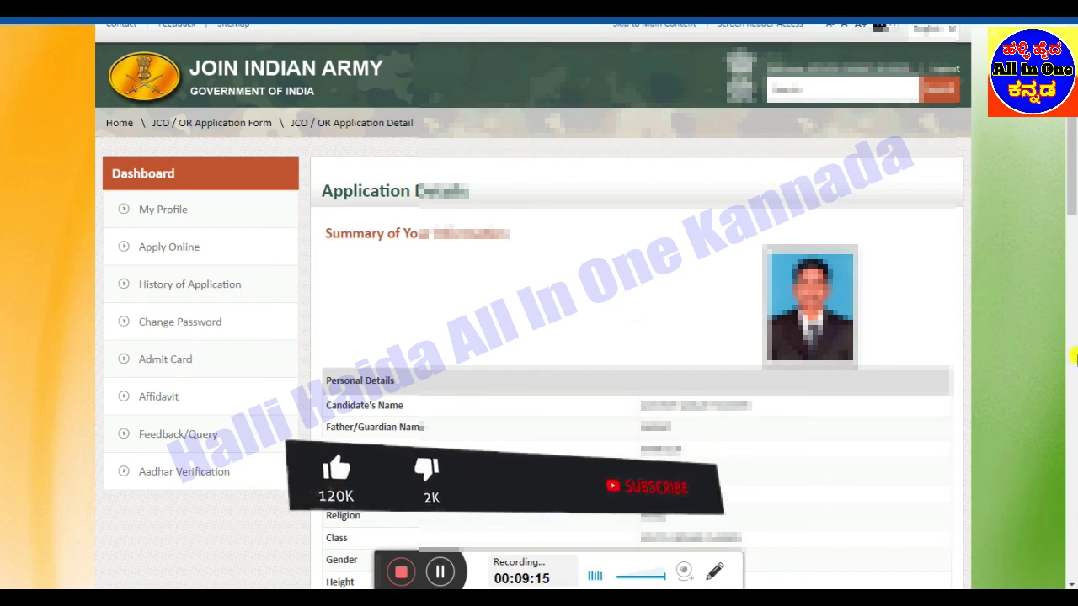
{"action": "scroll", "coordinate": [993, 360], "scroll_direction": "down", "scroll_amount": 2}
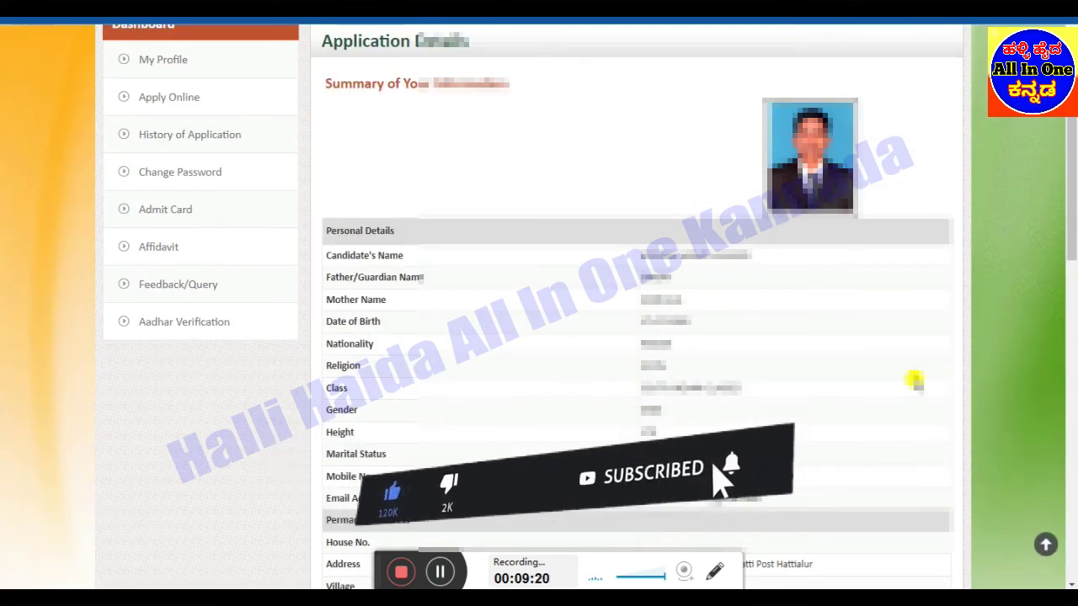
{"action": "scroll", "coordinate": [916, 381], "scroll_direction": "down", "scroll_amount": 3}
{"action": "scroll", "coordinate": [914, 380], "scroll_direction": "down", "scroll_amount": 3}
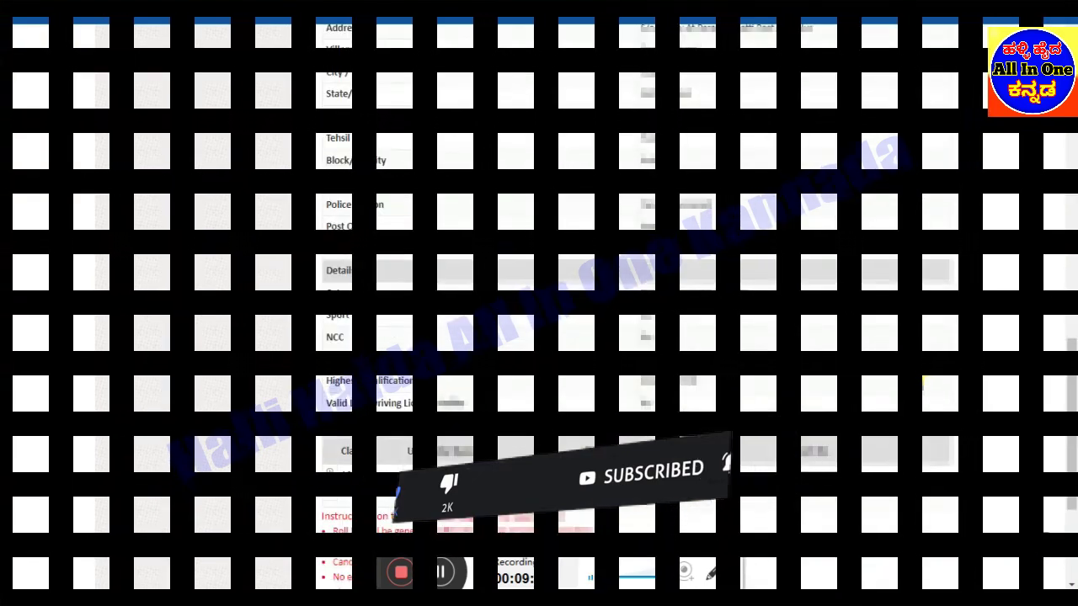